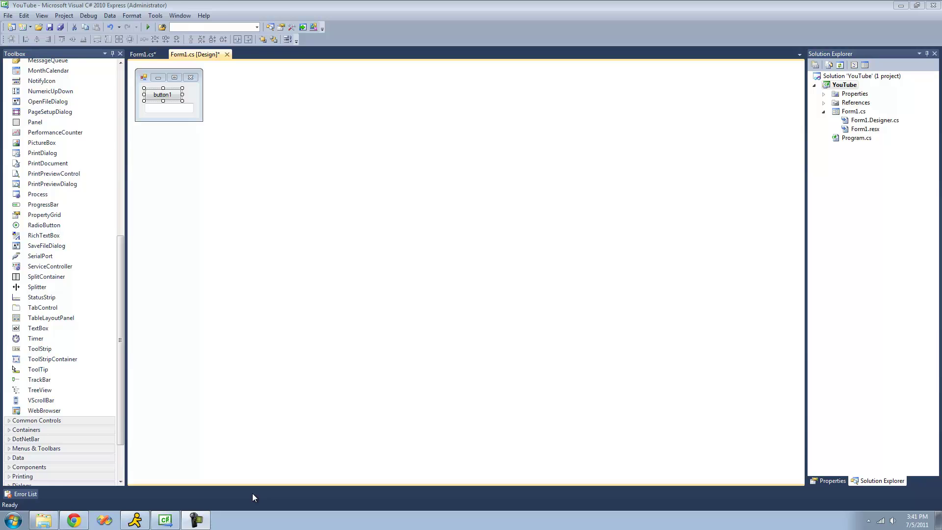
# - Generate the button1_Click handler and start browsing the Convert methods
pyautogui.click(178, 107)
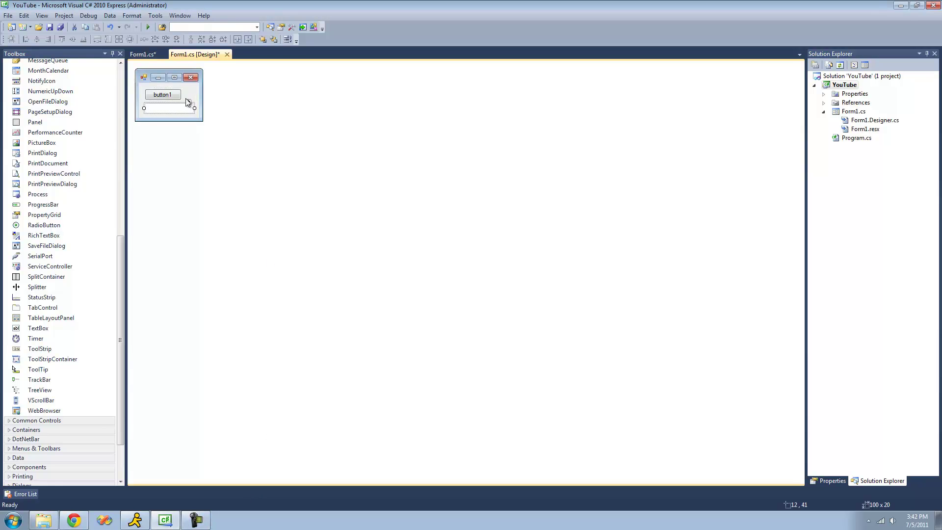
pyautogui.doubleClick(169, 95)
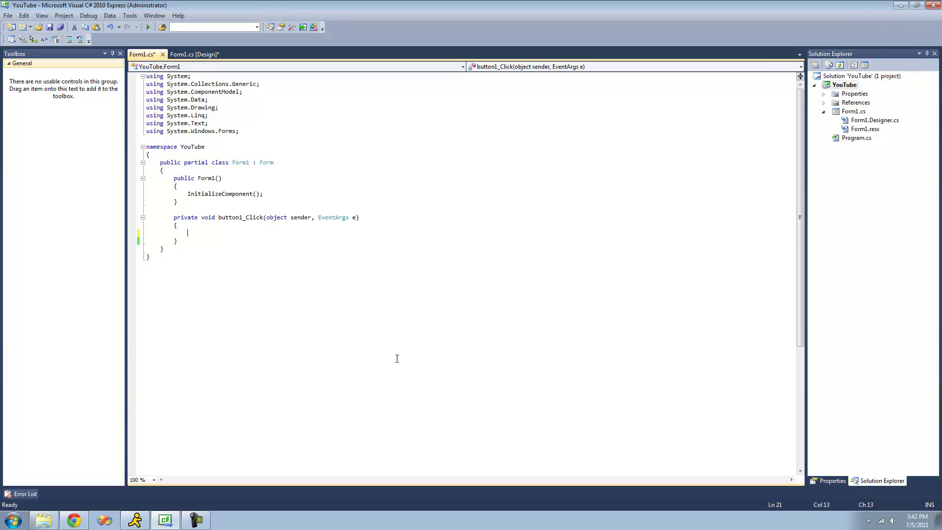
pyautogui.write('Convert')
pyautogui.write('.')
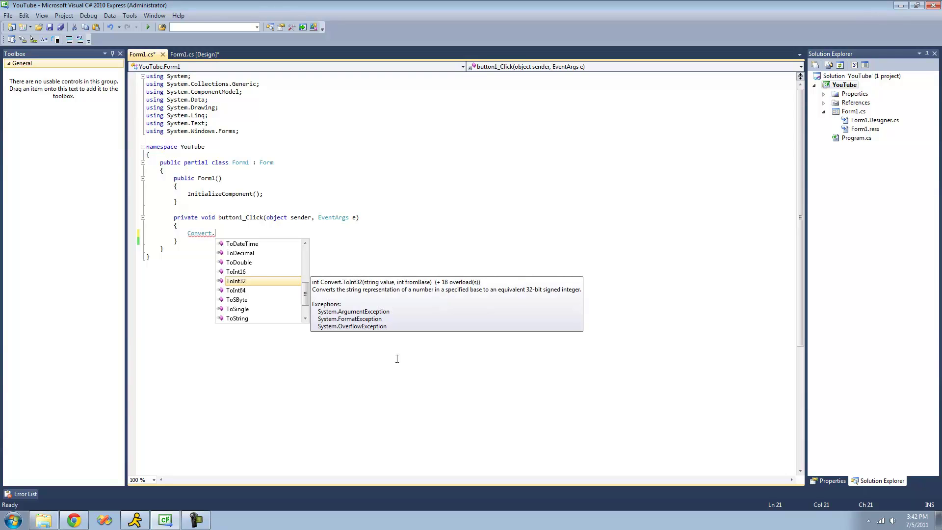
pyautogui.press('Up')
pyautogui.press('Up')
pyautogui.press('Up')
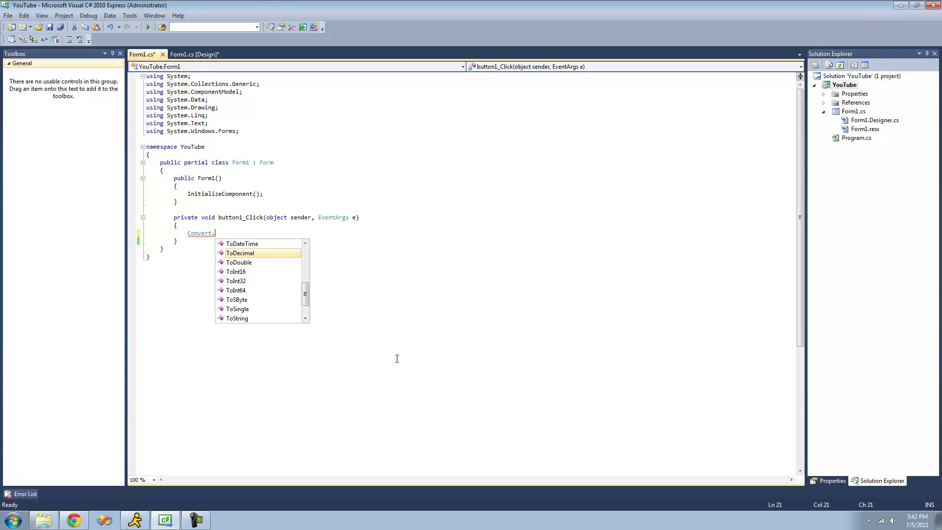
pyautogui.press('Up')
pyautogui.press('Up')
pyautogui.press('Up')
pyautogui.press('Up')
pyautogui.press('Up')
pyautogui.press('Up')
pyautogui.press('Up')
pyautogui.press('Up')
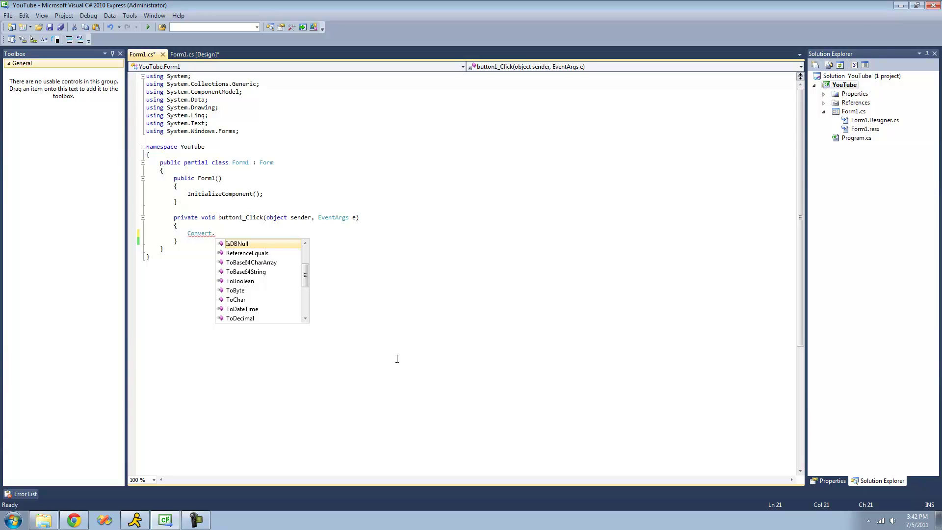
# - Browse the Convert methods around ToBoolean, then settle back on ToInt32
pyautogui.press('Down')
pyautogui.press('Down')
pyautogui.press('Down')
pyautogui.press('Down')
pyautogui.press('Down')
pyautogui.press('Down')
pyautogui.press('Down')
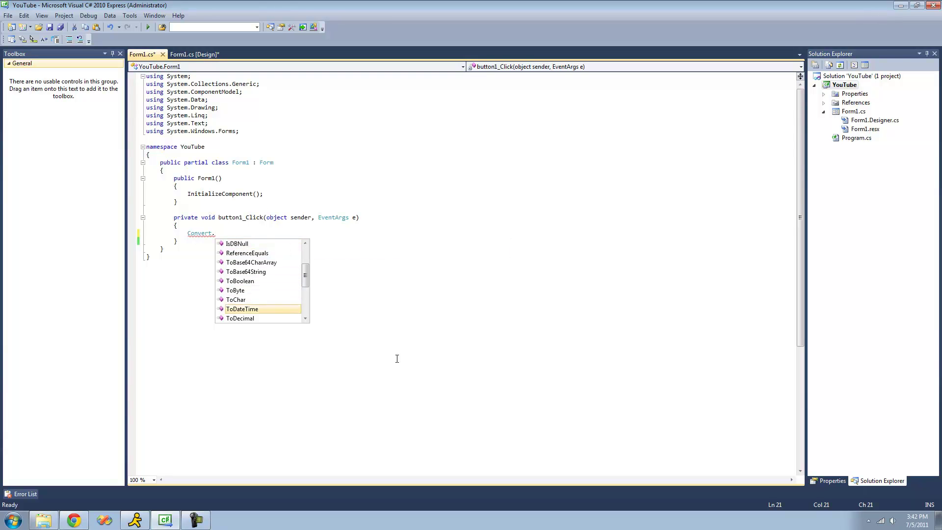
pyautogui.press('Down')
pyautogui.press('Down')
pyautogui.press('Down')
pyautogui.press('Down')
pyautogui.press('Down')
pyautogui.press('Down')
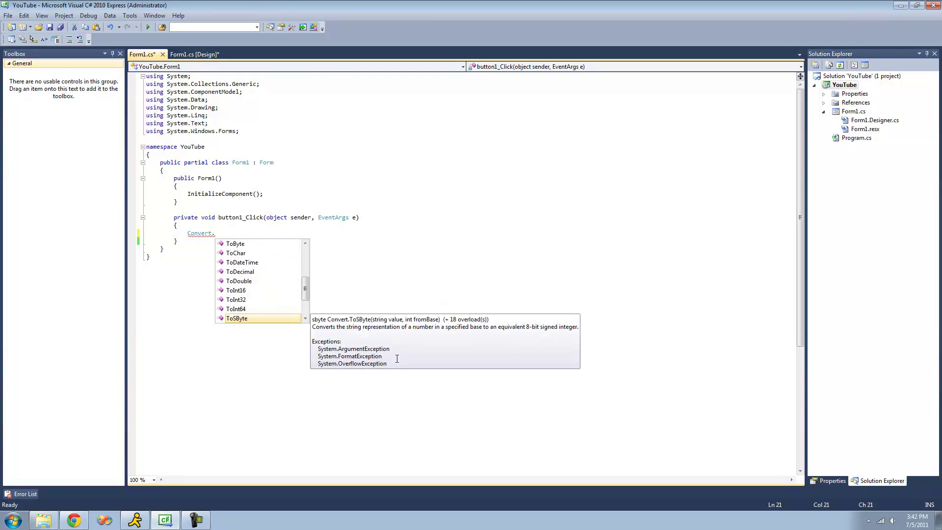
pyautogui.press('Up')
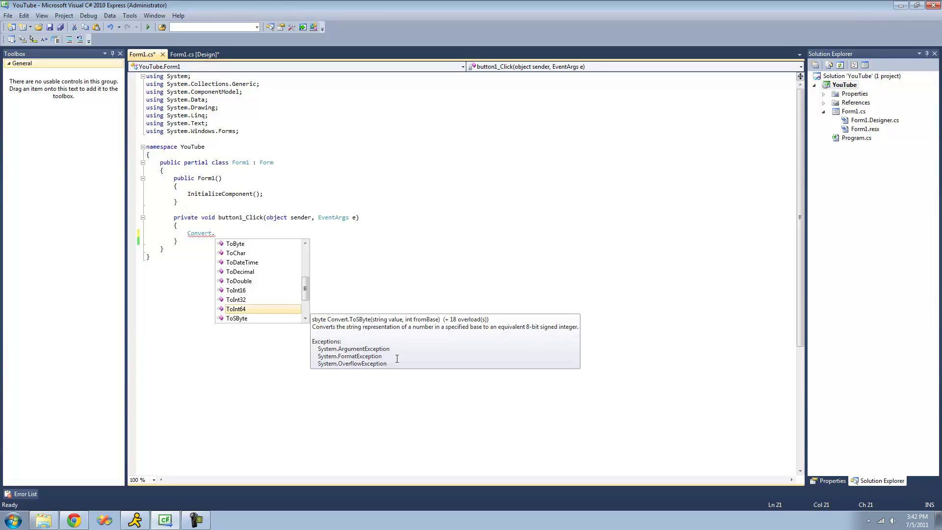
pyautogui.press('Up')
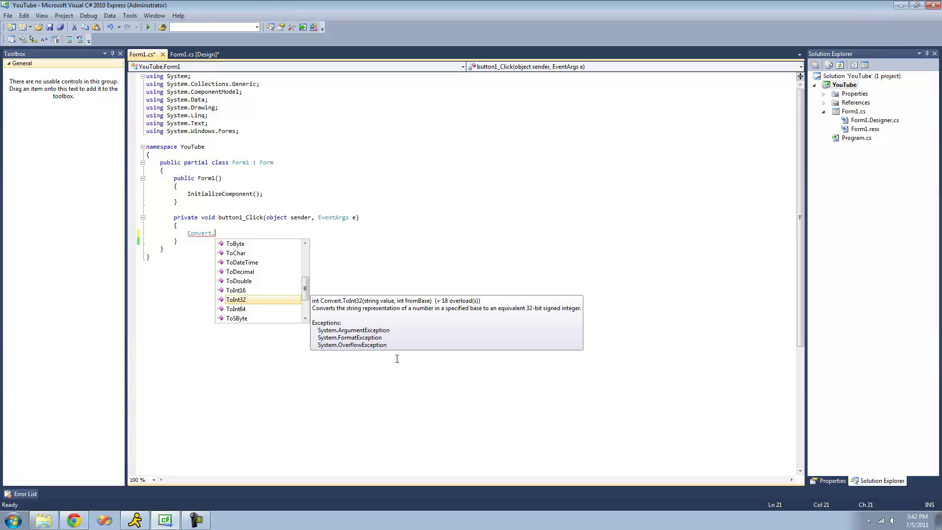
# - Accept ToInt32, review its overloads, and complete Convert.ToInt32(textBox1.Text);
pyautogui.press('Tab')
pyautogui.write('(')
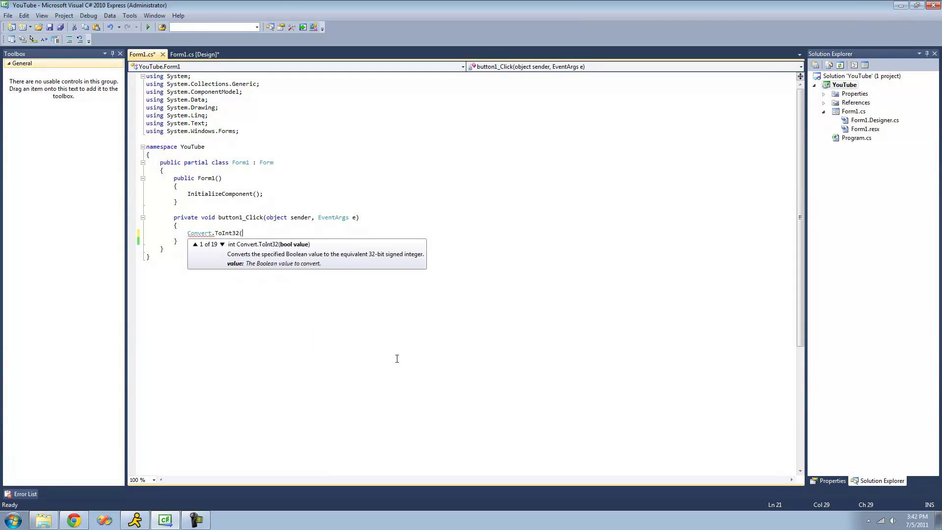
pyautogui.press('Down')
pyautogui.press('Down')
pyautogui.press('Down')
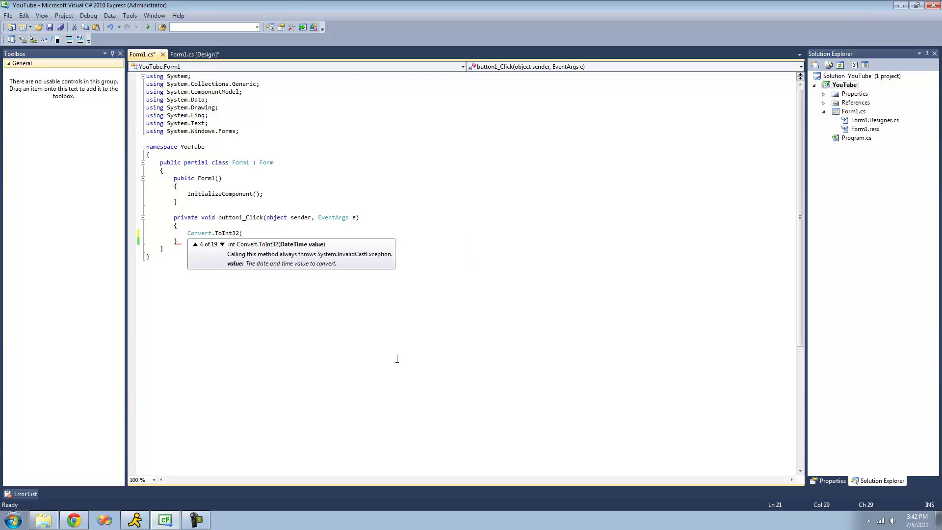
pyautogui.press('Down')
pyautogui.press('Down')
pyautogui.press('Down')
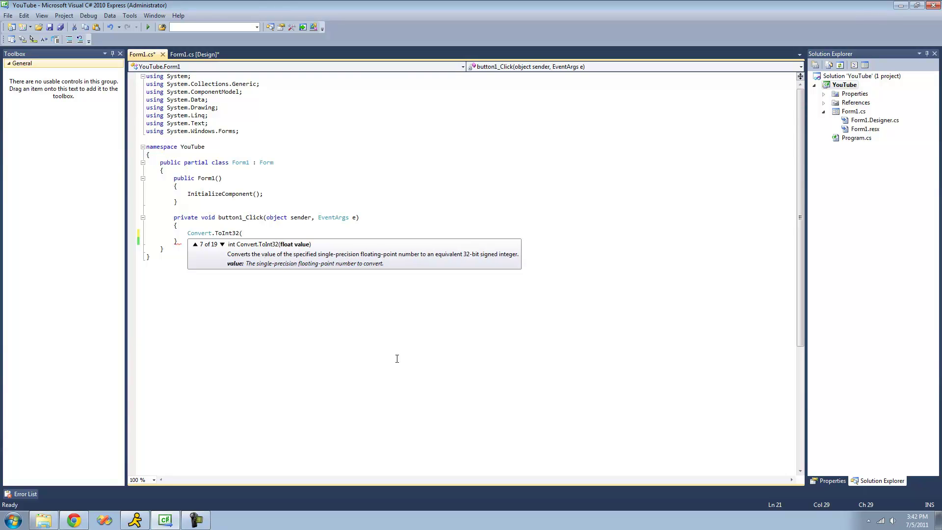
pyautogui.press('Down')
pyautogui.press('Down')
pyautogui.press('Down')
pyautogui.press('Down')
pyautogui.press('Down')
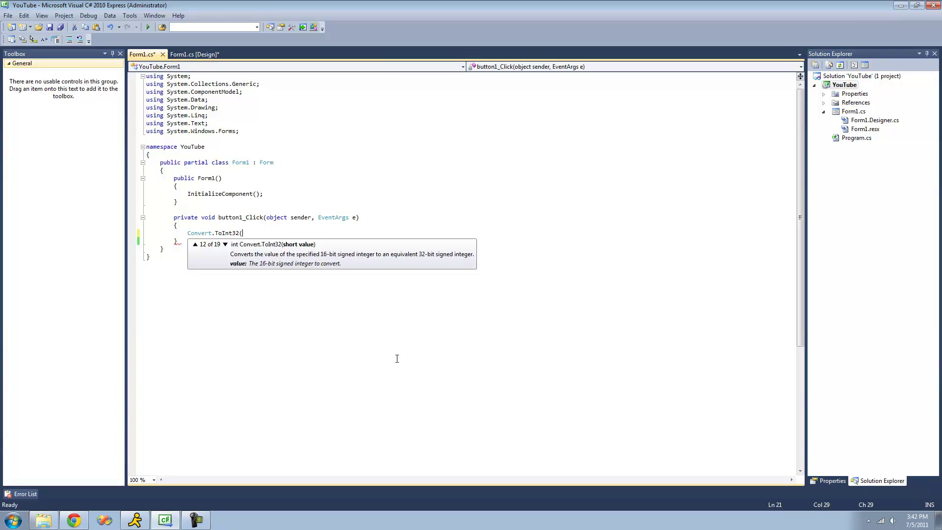
pyautogui.press('Down')
pyautogui.press('Down')
pyautogui.press('Down')
pyautogui.press('Down')
pyautogui.press('Down')
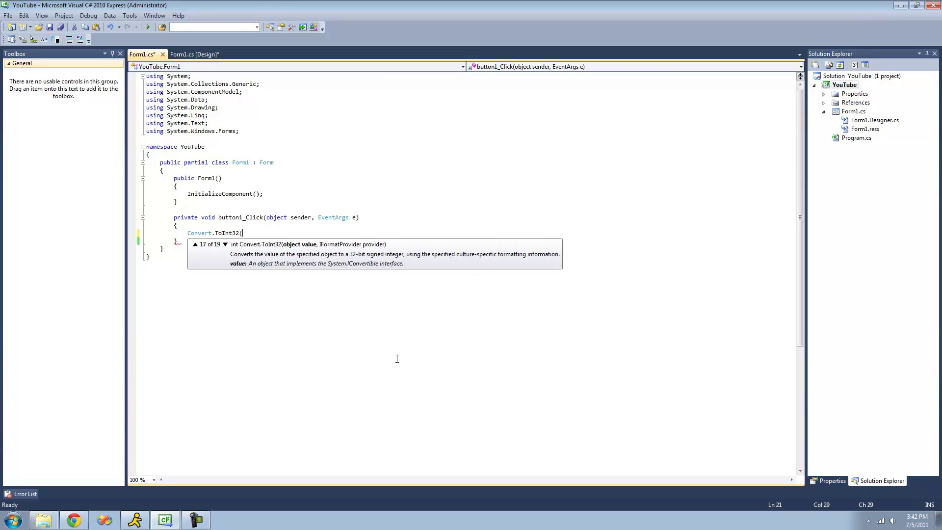
pyautogui.press('Down')
pyautogui.press('Down')
pyautogui.press('Down')
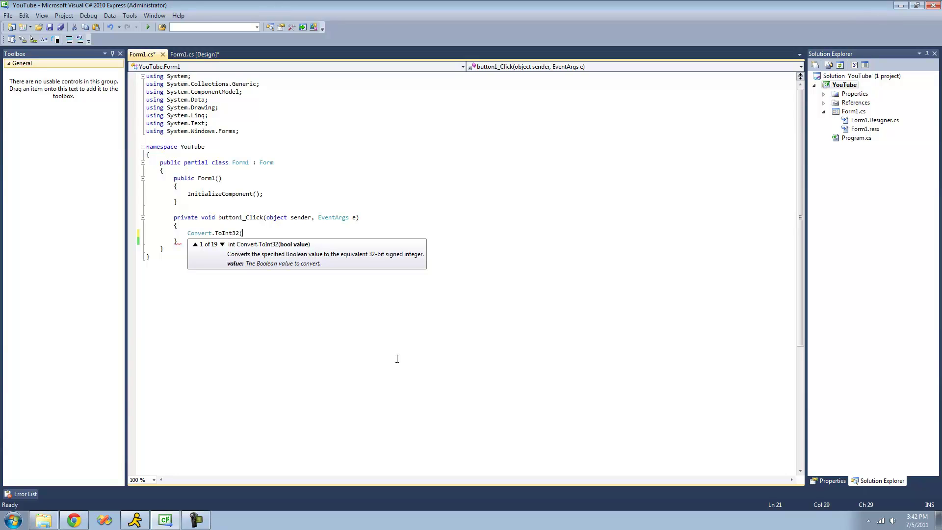
pyautogui.press('Down')
pyautogui.press('Down')
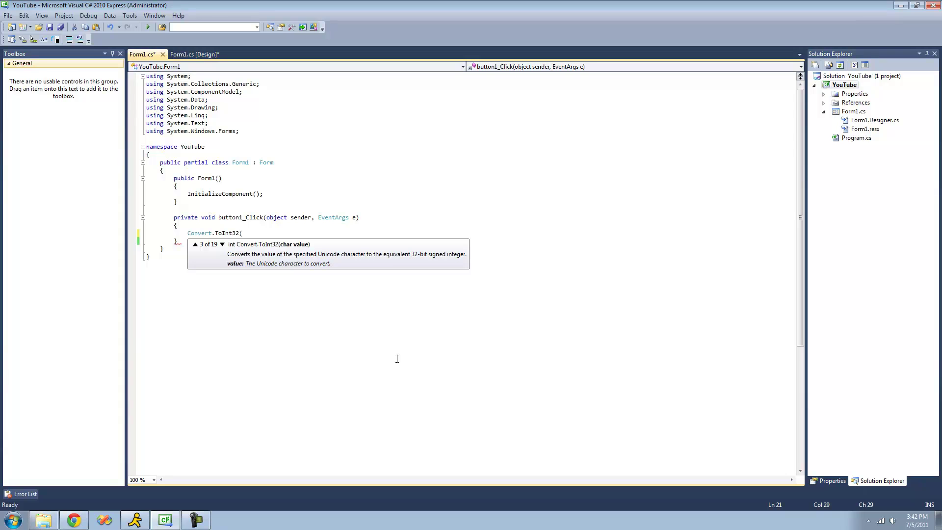
pyautogui.write('te')
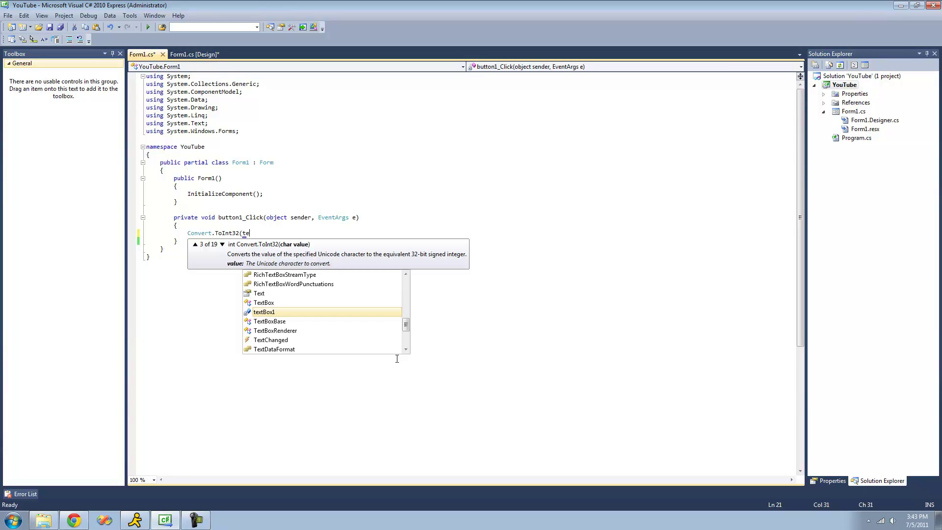
pyautogui.write('xtBox1.Text);')
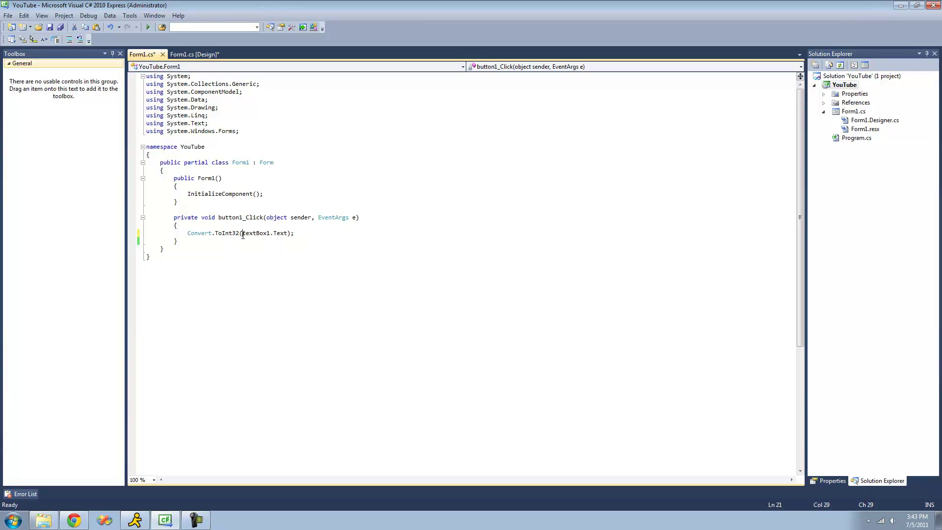
pyautogui.moveTo(242, 232); pyautogui.dragTo(289, 234)
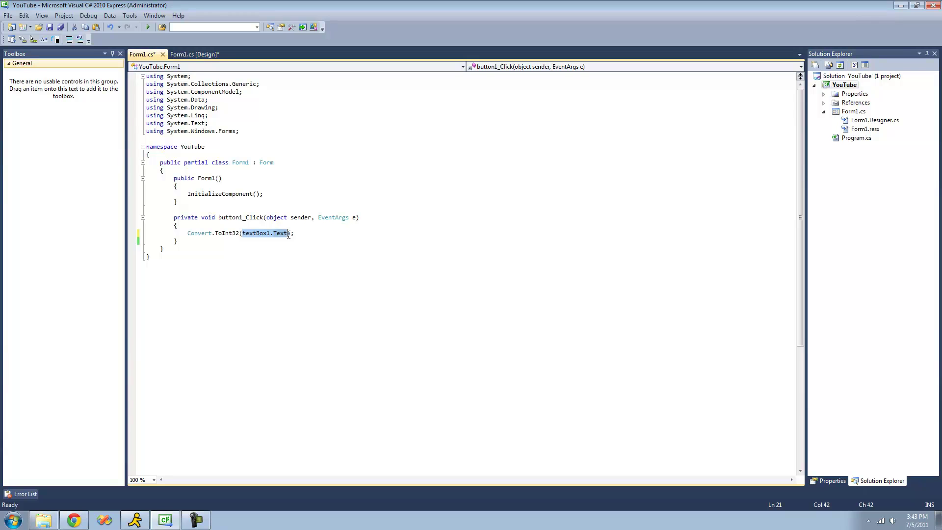
pyautogui.click(285, 247)
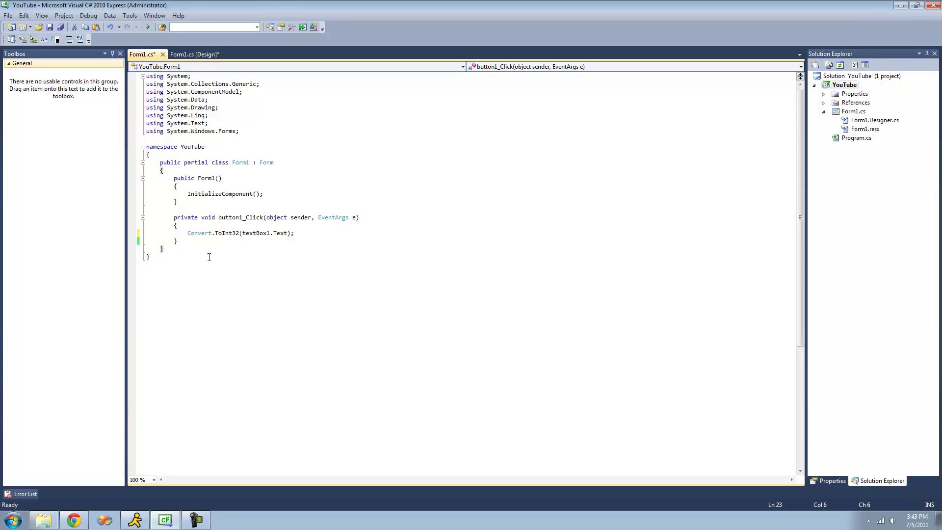
# - Store the result in int myInt and add MessageBox.Show(myInt.ToString());
pyautogui.click(185, 233)
pyautogui.write('i')
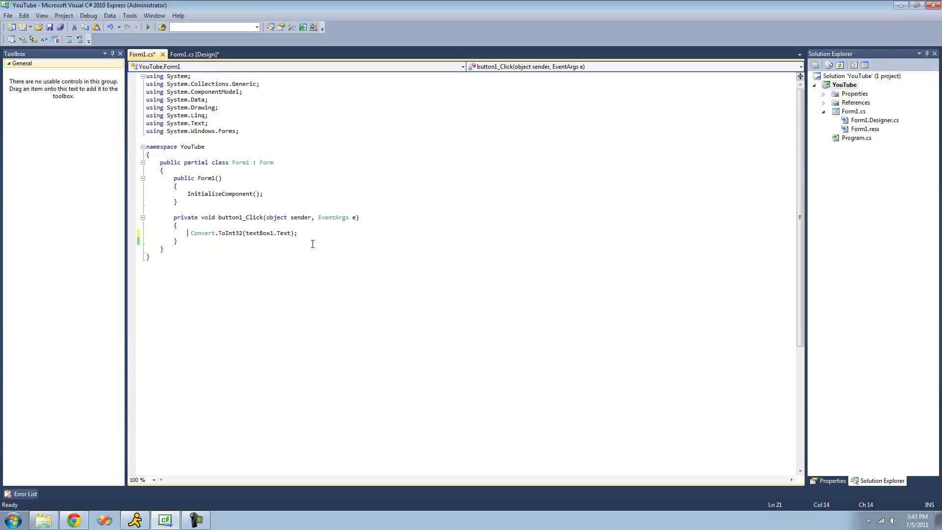
pyautogui.write('nt')
pyautogui.write(' myInt =')
pyautogui.click(334, 234)
pyautogui.press('Return')
pyautogui.write('MessageBox')
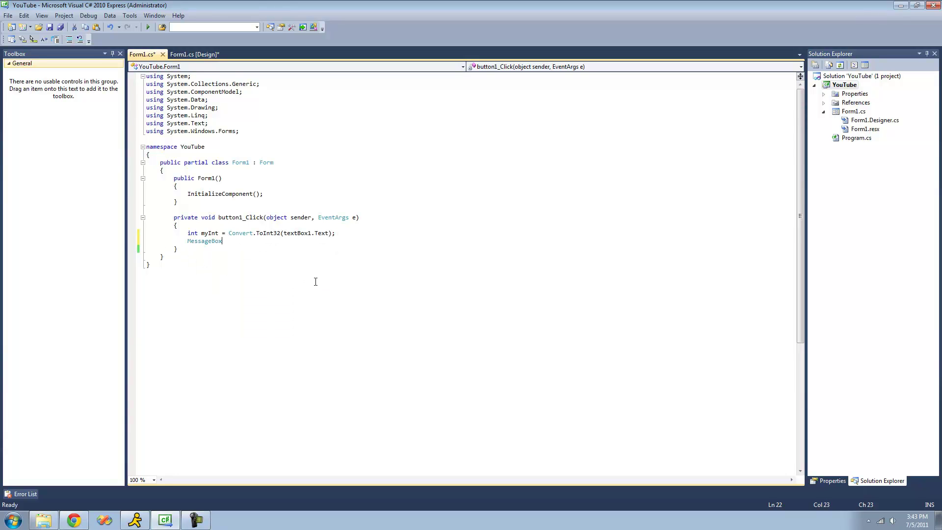
pyautogui.write('.Show(my')
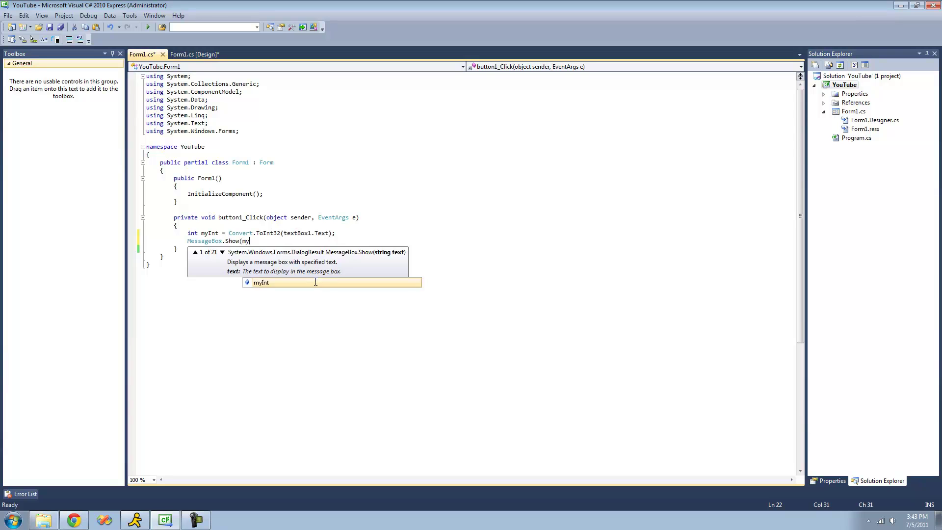
pyautogui.write('Int);')
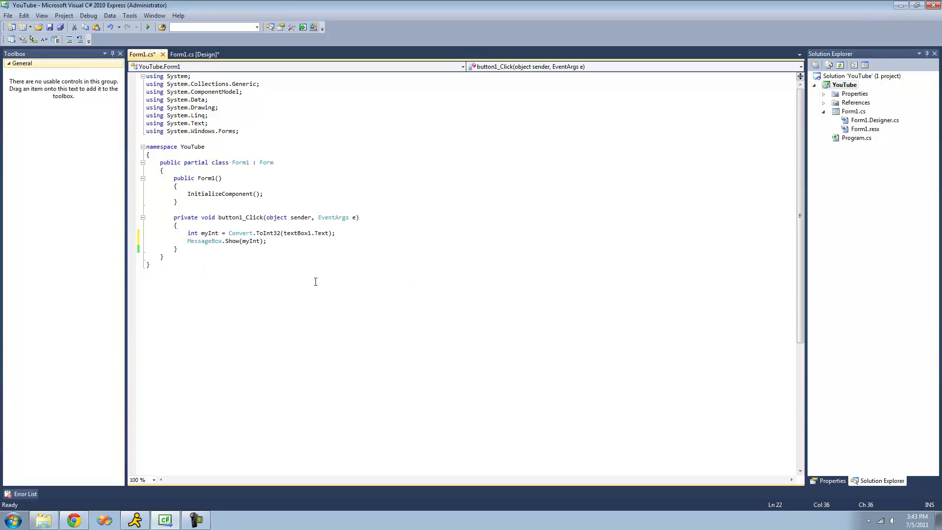
pyautogui.write('.')
pyautogui.press('Tab')
pyautogui.write('()')
pyautogui.press('End')
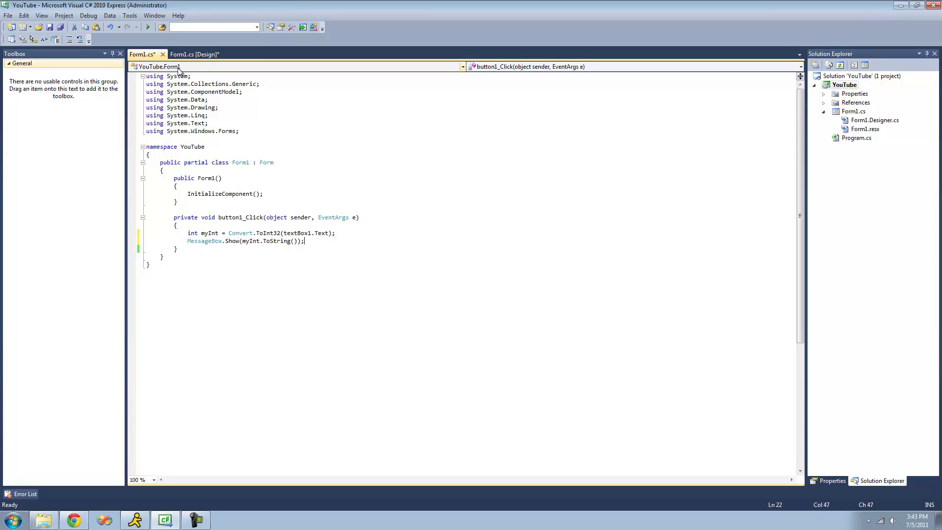
# - Check the textbox in Design view, then review the Convert.ToInt32 call and myInt declaration
pyautogui.click(195, 54)
pyautogui.click(183, 109)
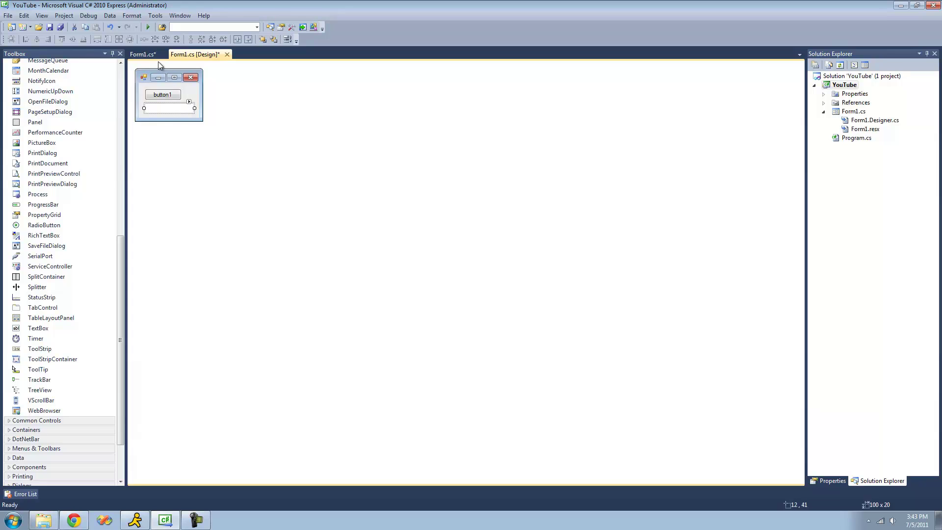
pyautogui.click(143, 55)
pyautogui.moveTo(228, 234); pyautogui.dragTo(282, 234)
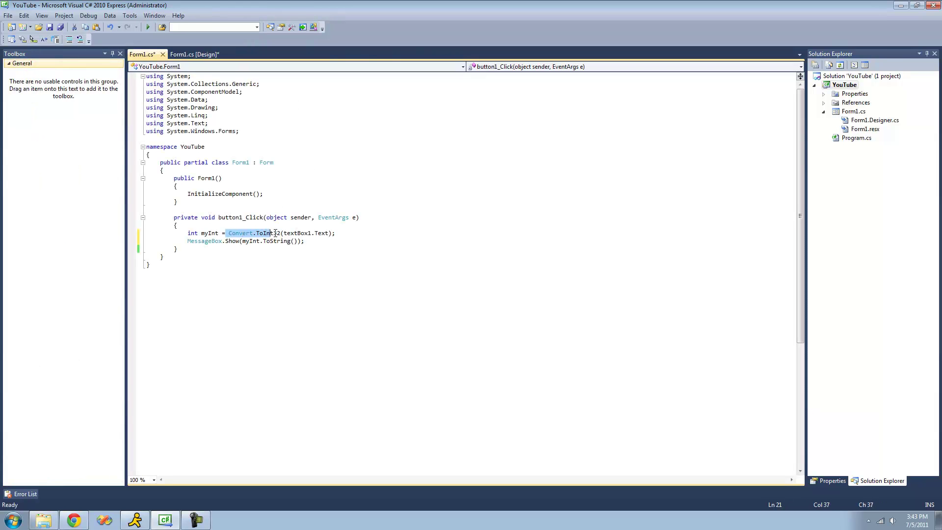
pyautogui.click(282, 234)
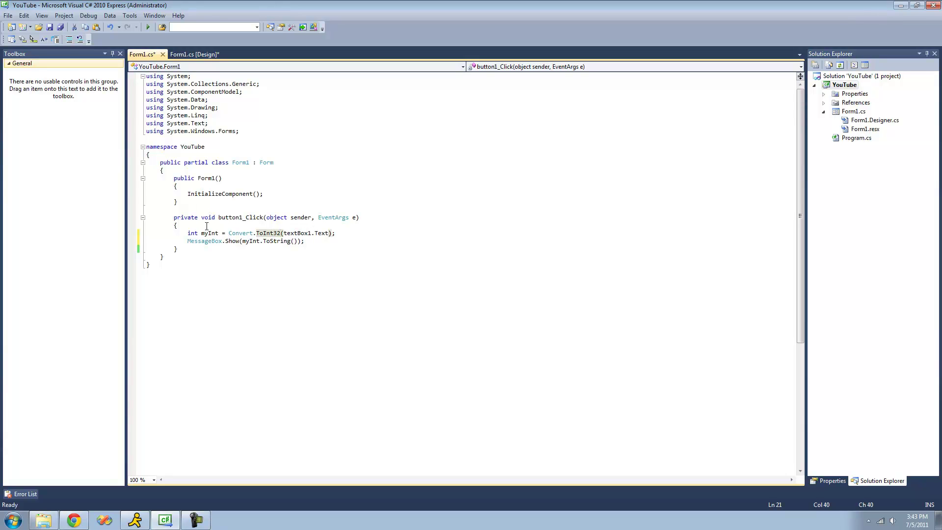
pyautogui.moveTo(185, 234); pyautogui.dragTo(222, 233)
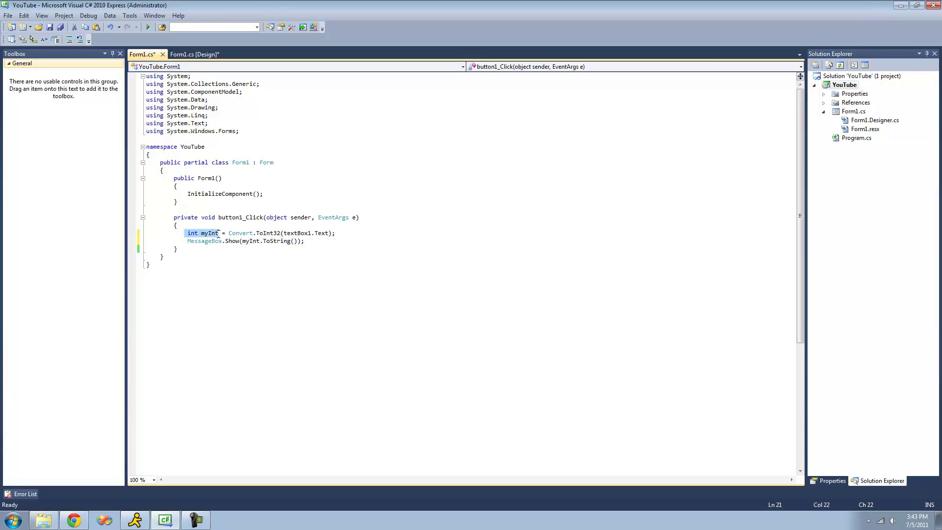
pyautogui.click(219, 233)
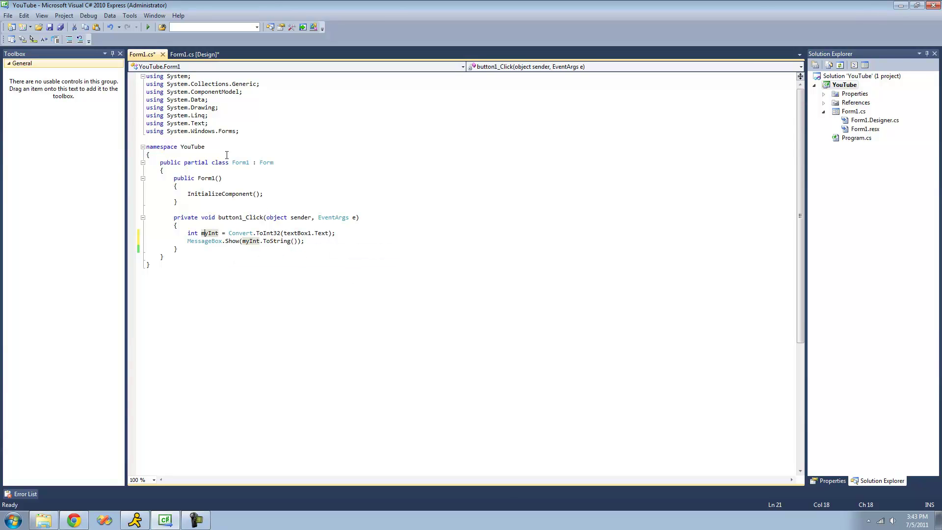
# - Run the form and convert 4 and 10, dismissing each result message
pyautogui.click(148, 29)
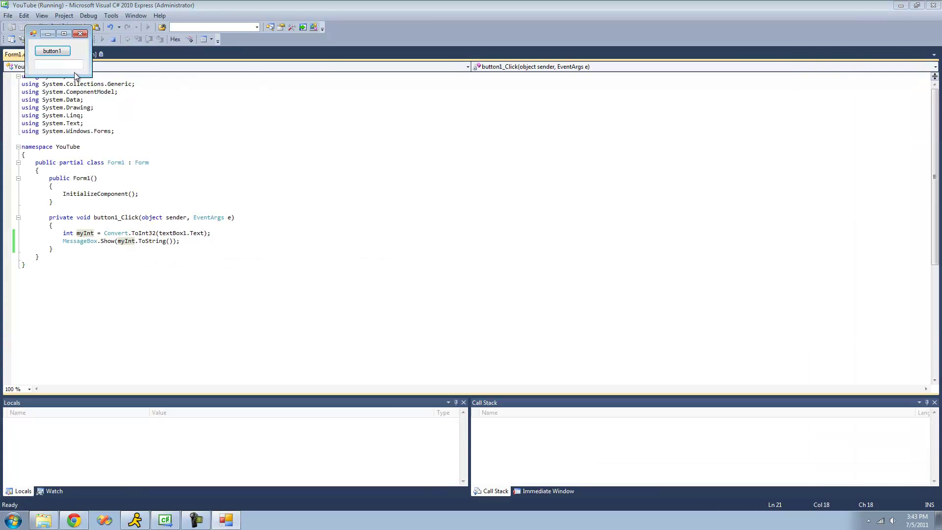
pyautogui.click(78, 66)
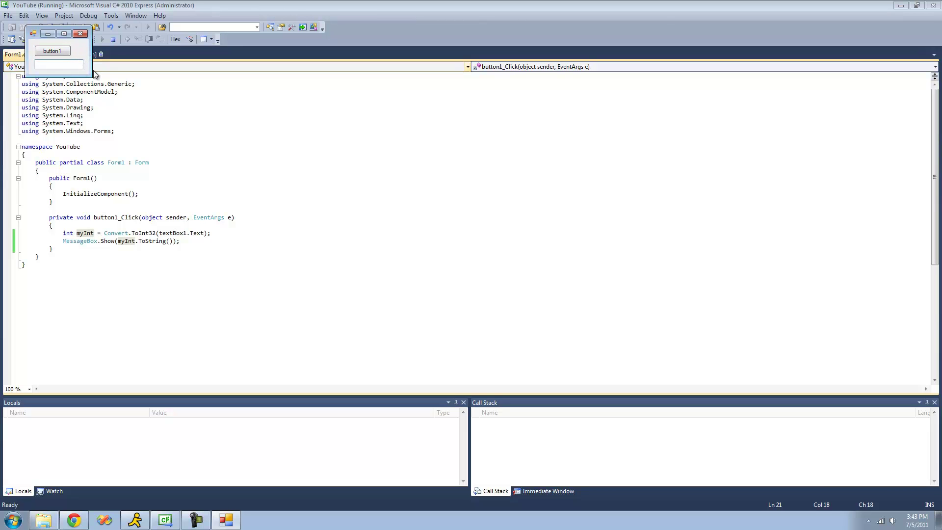
pyautogui.write('4')
pyautogui.click(52, 50)
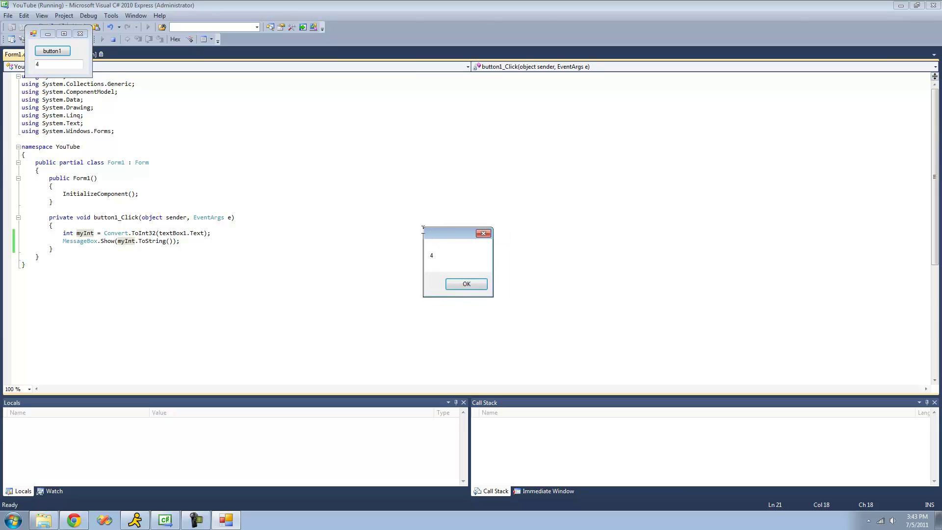
pyautogui.click(456, 285)
pyautogui.moveTo(53, 67); pyautogui.dragTo(32, 71)
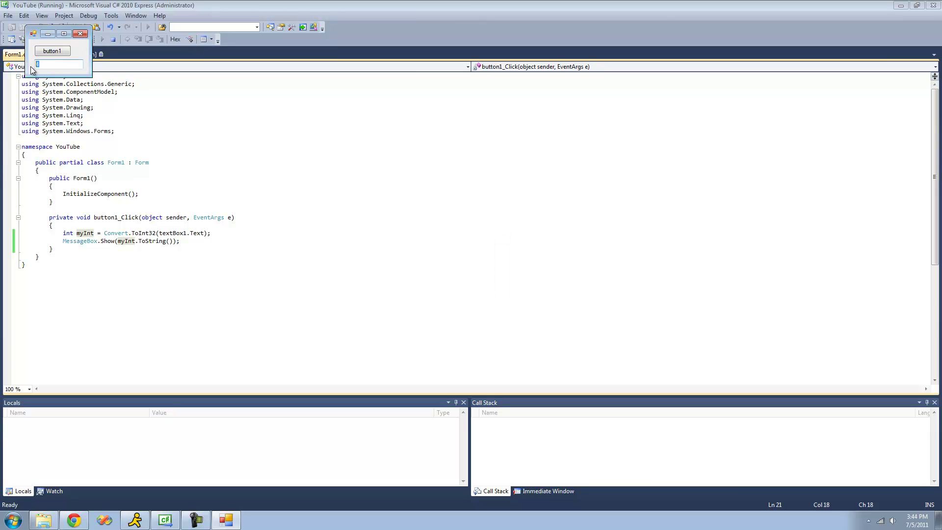
pyautogui.write('10')
pyautogui.click(51, 52)
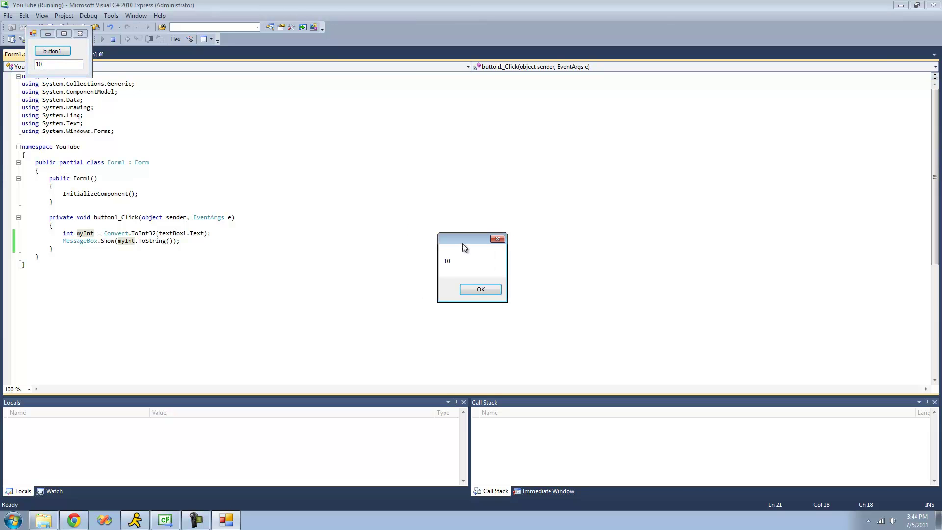
pyautogui.click(463, 289)
# - Enter kgfd to trigger a FormatException, then stop debugging
pyautogui.moveTo(46, 64); pyautogui.dragTo(30, 65)
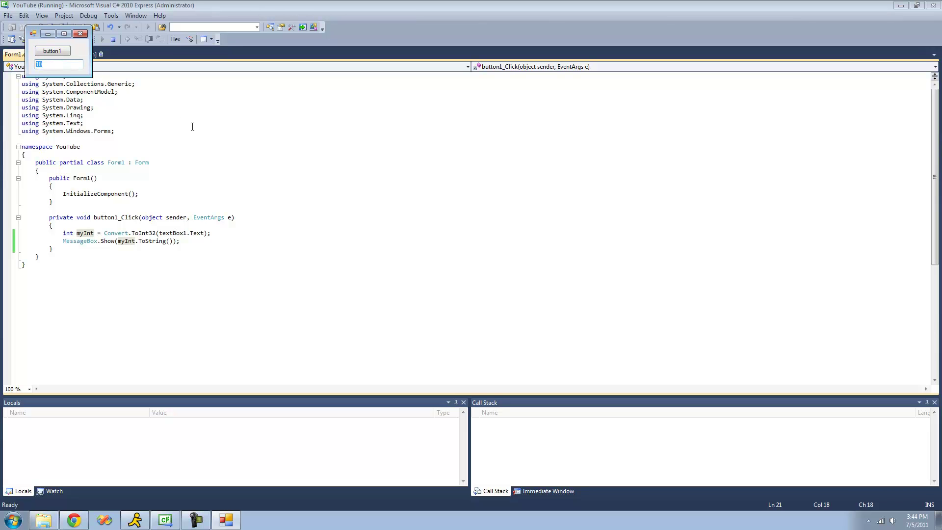
pyautogui.write('kgfd')
pyautogui.press('Tab')
pyautogui.press('Return')
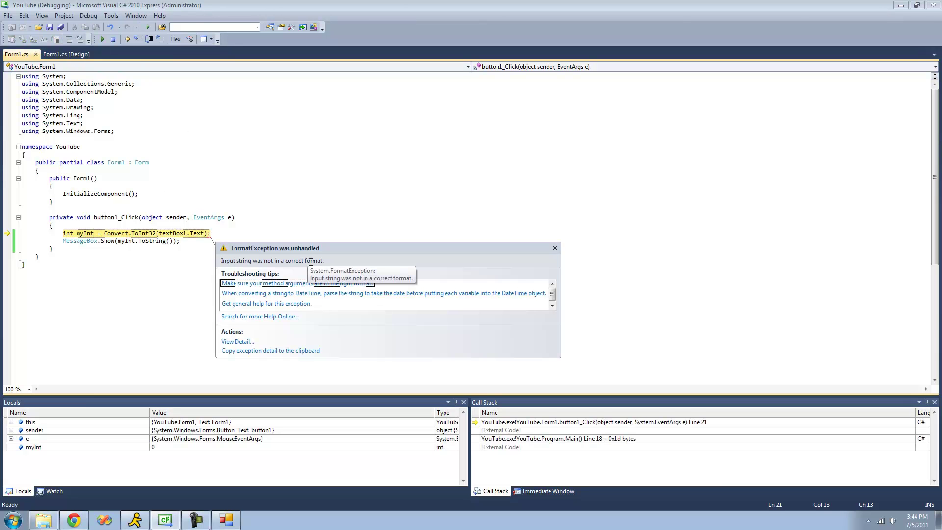
pyautogui.click(337, 212)
pyautogui.press('F6')
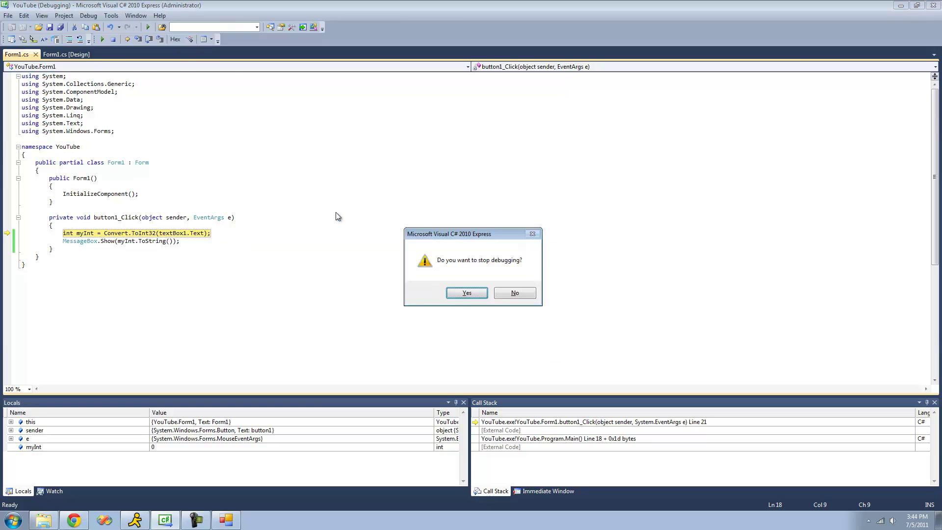
pyautogui.press('Return')
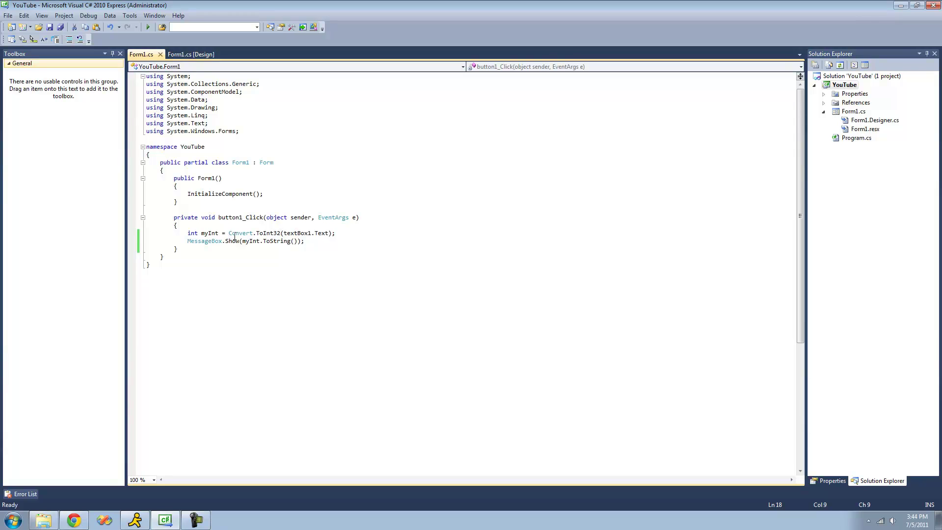
# - Append + 2 after Convert.ToInt32(textBox1.Text) on the myInt line
pyautogui.moveTo(229, 234); pyautogui.dragTo(335, 234)
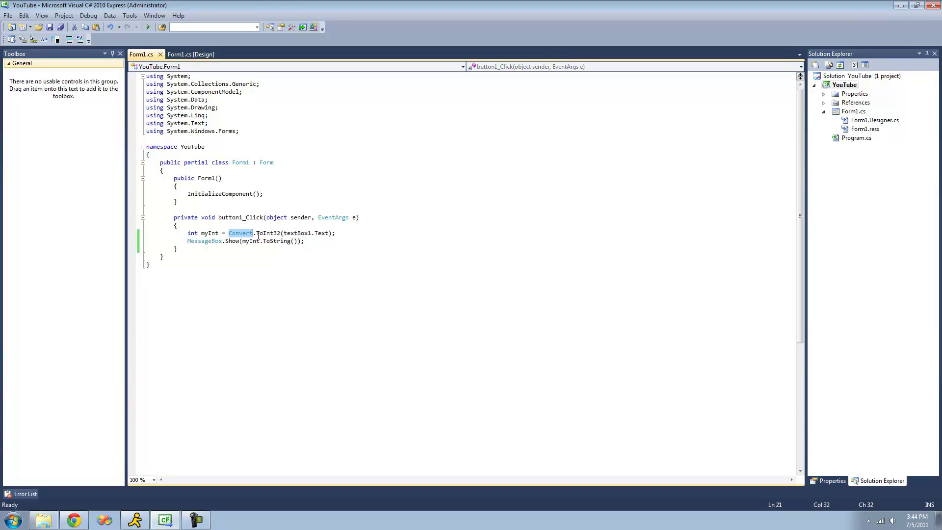
pyautogui.click(335, 234)
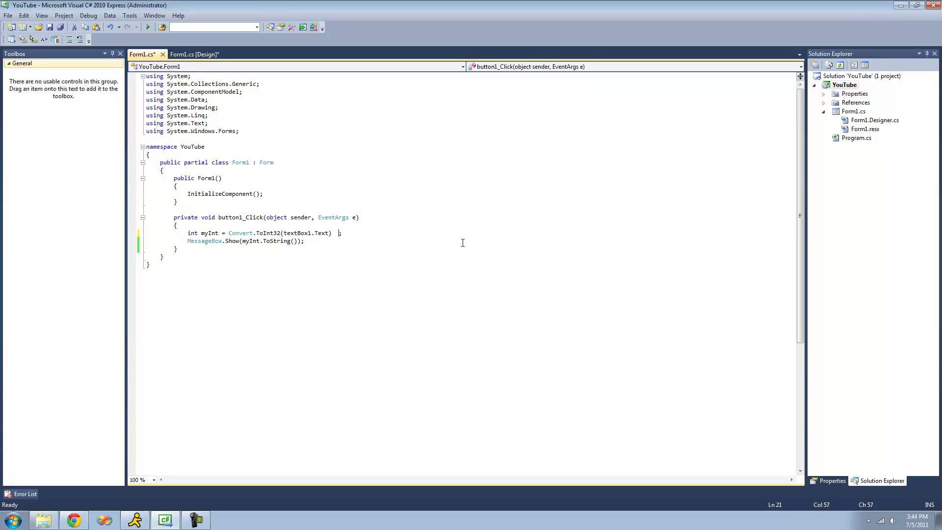
pyautogui.write('+ 2')
# - Run the updated form, convert 10 to get 12, and close Form1
pyautogui.click(148, 27)
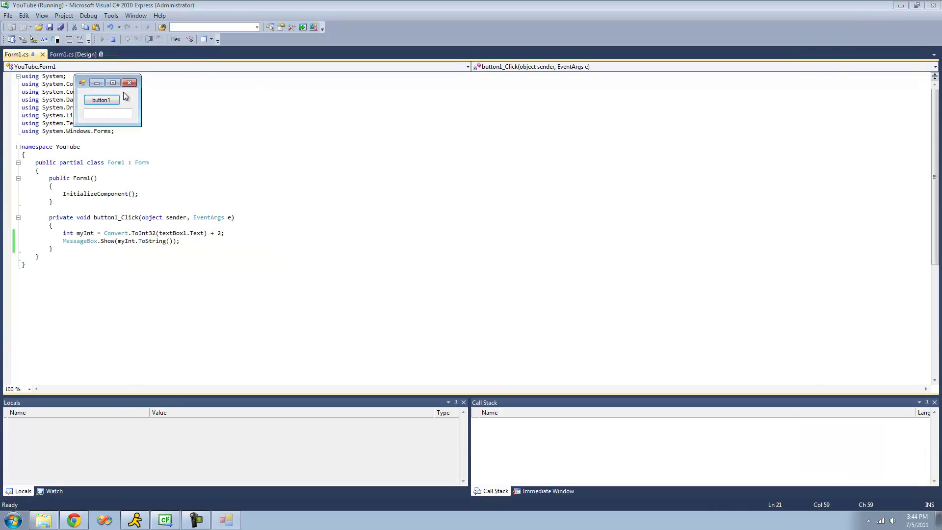
pyautogui.write('10')
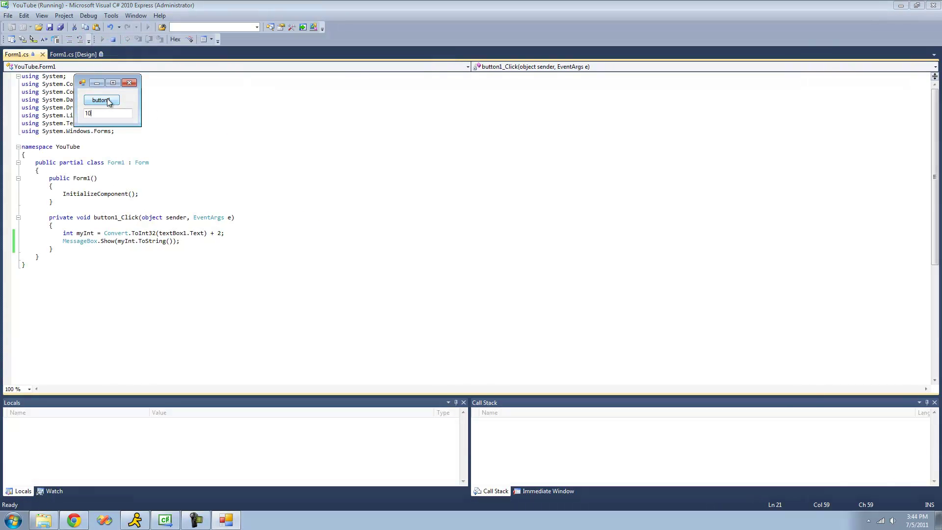
pyautogui.click(101, 99)
pyautogui.click(483, 289)
pyautogui.click(129, 82)
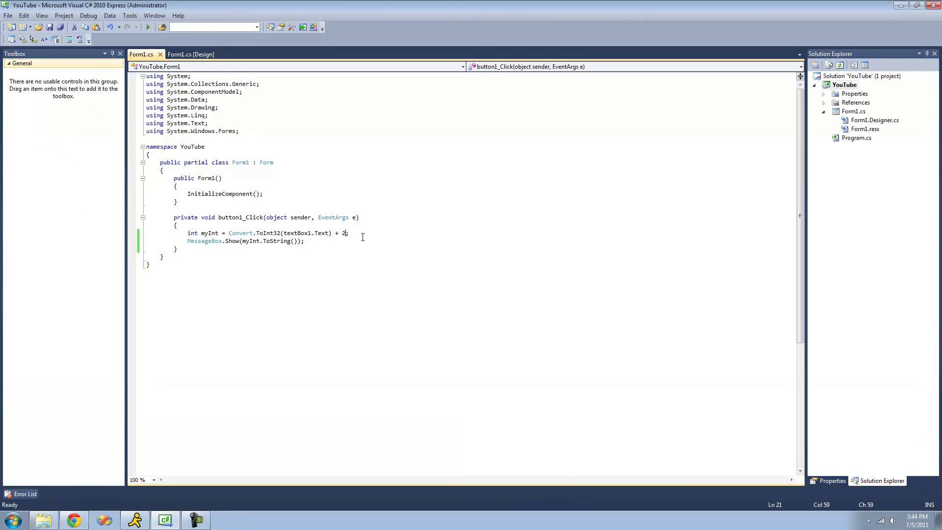
# - Replace the myInt line with Convert.ToChar(textBox1.Text)
pyautogui.moveTo(367, 233); pyautogui.dragTo(188, 229)
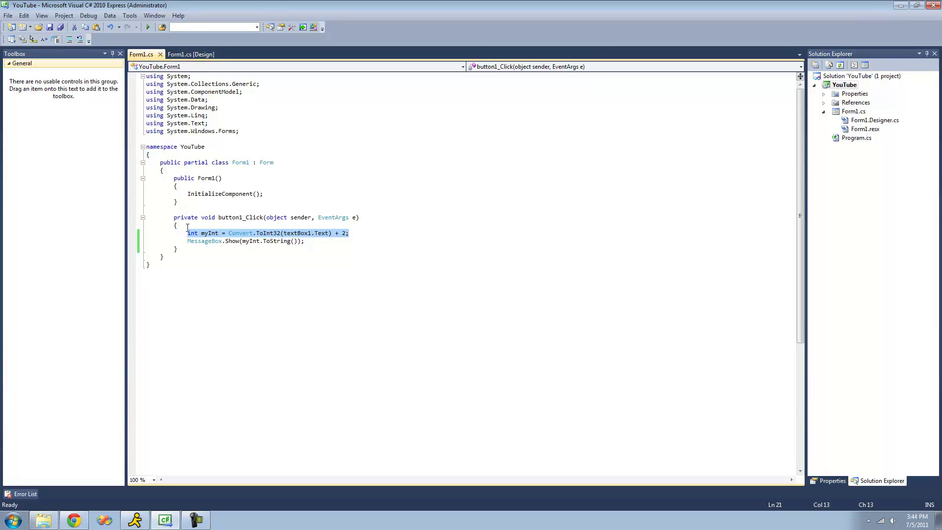
pyautogui.write('Convert')
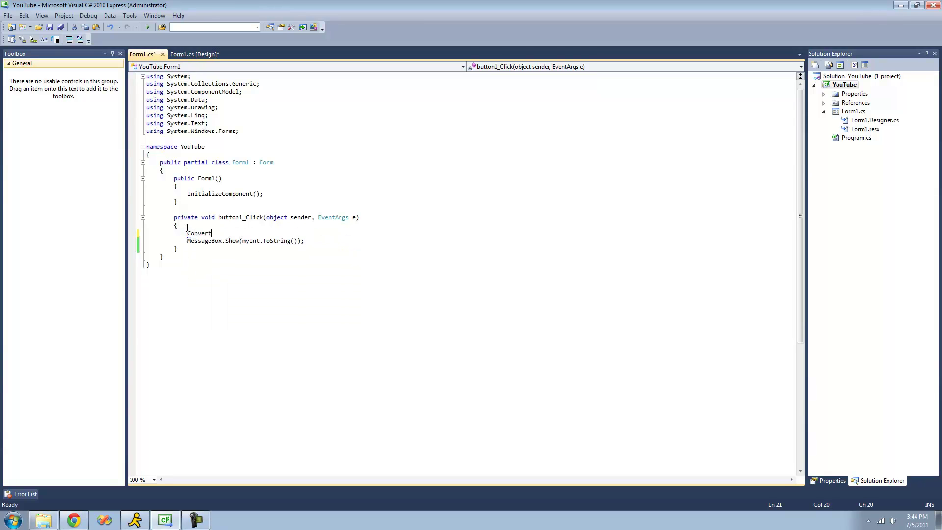
pyautogui.write('.')
pyautogui.press('Up')
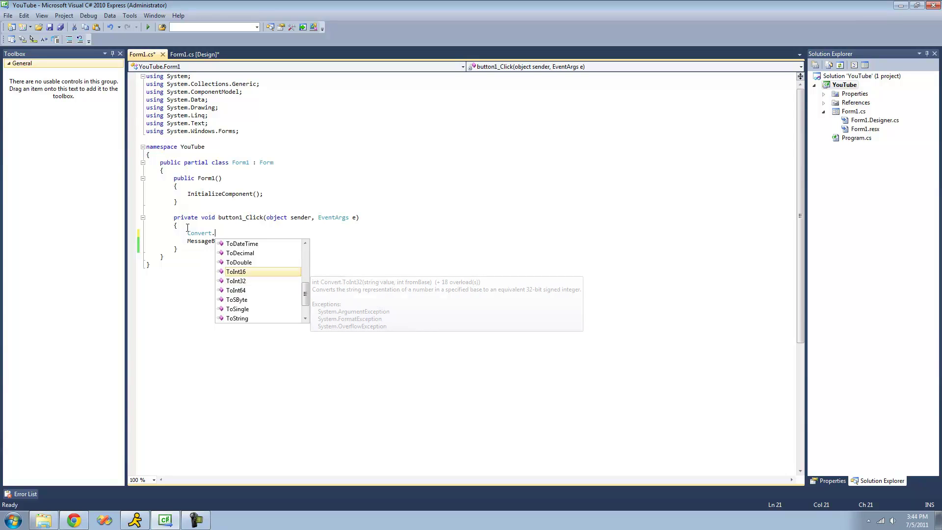
pyautogui.press('Up')
pyautogui.press('Up')
pyautogui.press('Up')
pyautogui.press('Up')
pyautogui.press('Up')
pyautogui.press('Up')
pyautogui.press('Down')
pyautogui.press('Down')
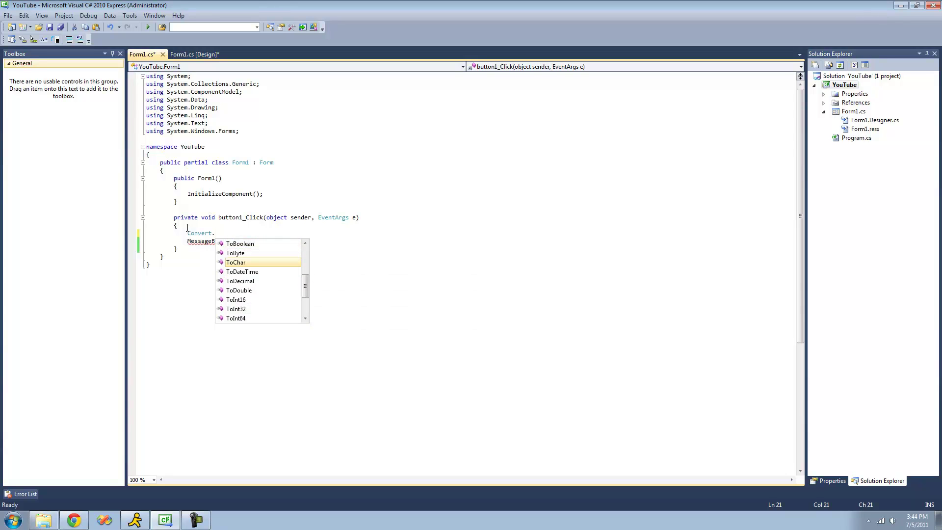
pyautogui.press('Tab')
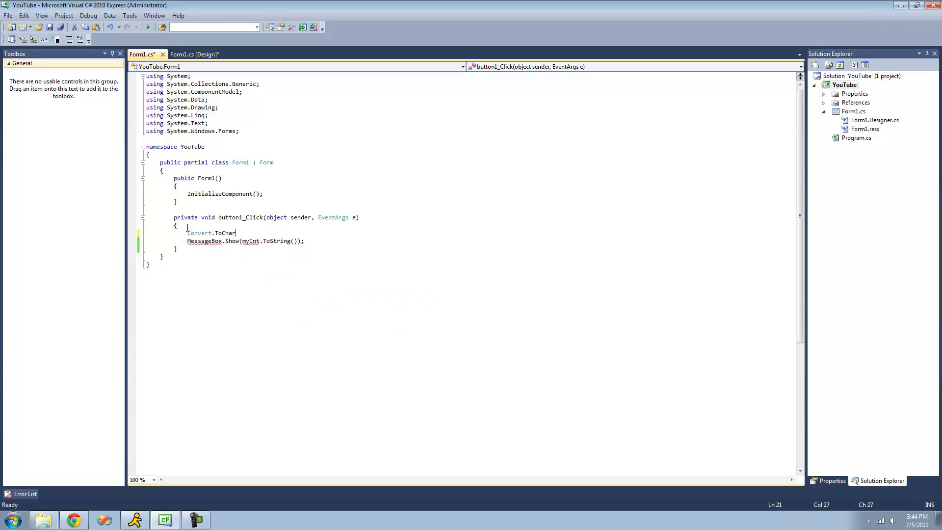
pyautogui.write('(te')
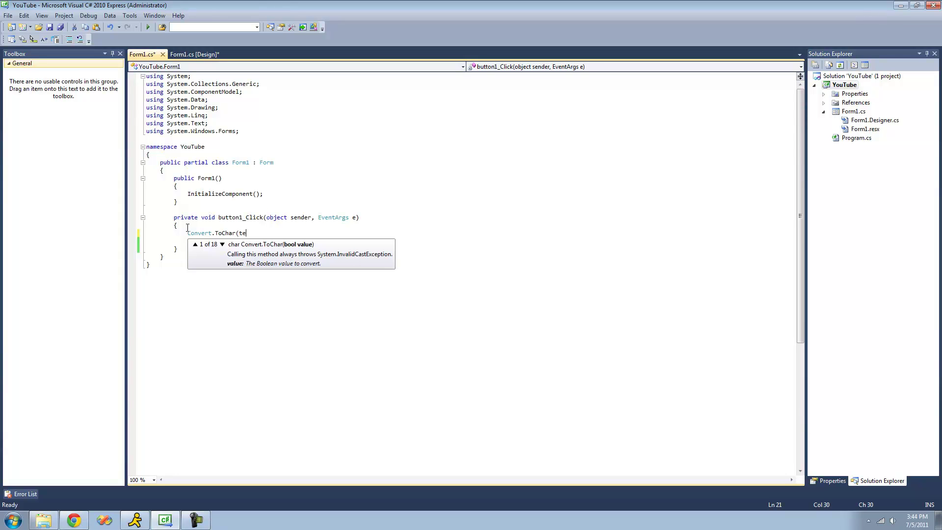
pyautogui.write('xtBox1.te')
pyautogui.press('Tab')
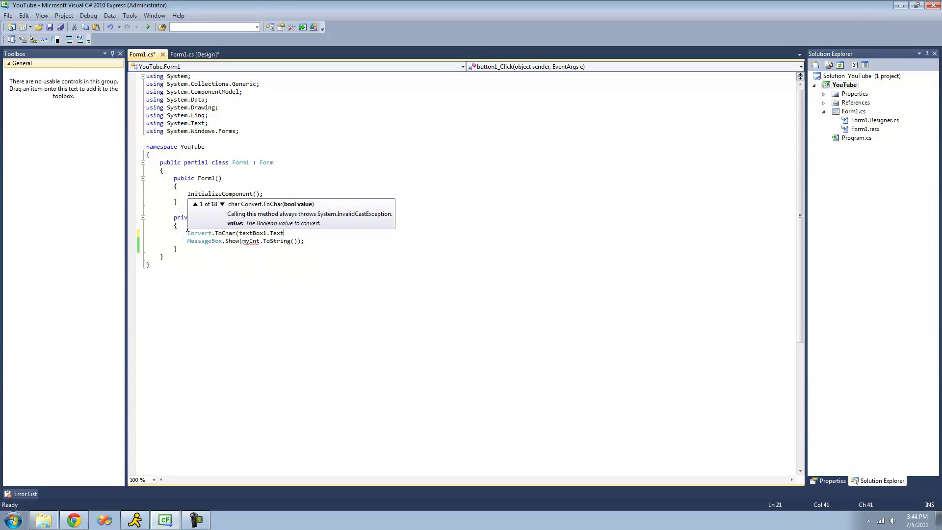
pyautogui.write(')')
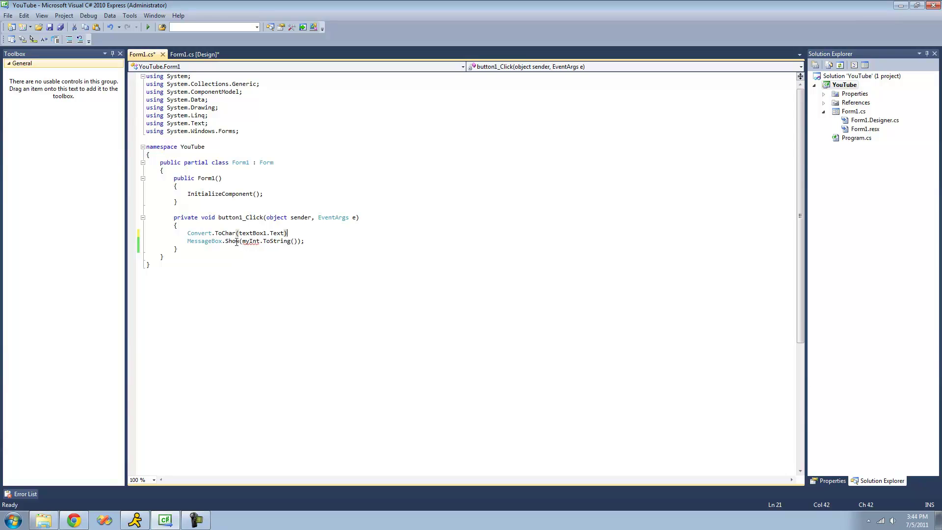
pyautogui.write(';')
# - Prefix the line with char c =, show c in the message box, and run
pyautogui.click(187, 233)
pyautogui.write('char c ')
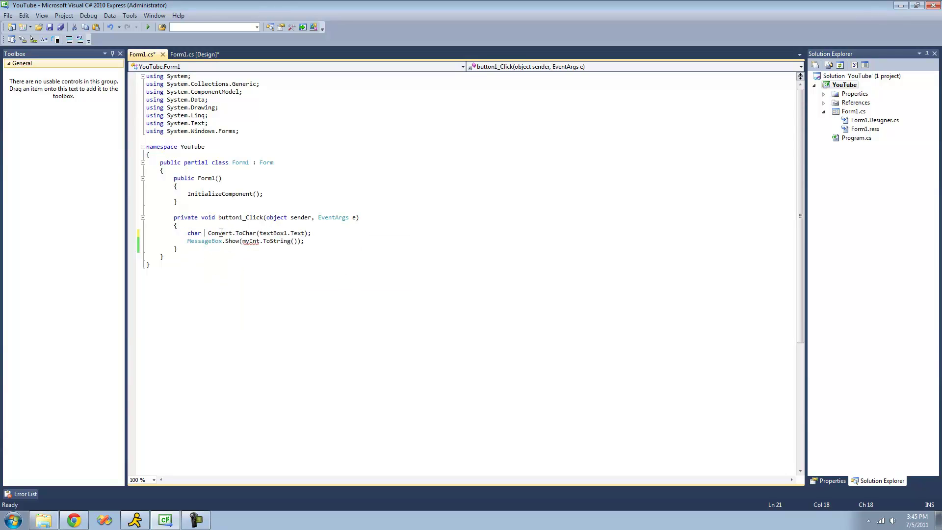
pyautogui.write('=')
pyautogui.moveTo(241, 241); pyautogui.dragTo(261, 240)
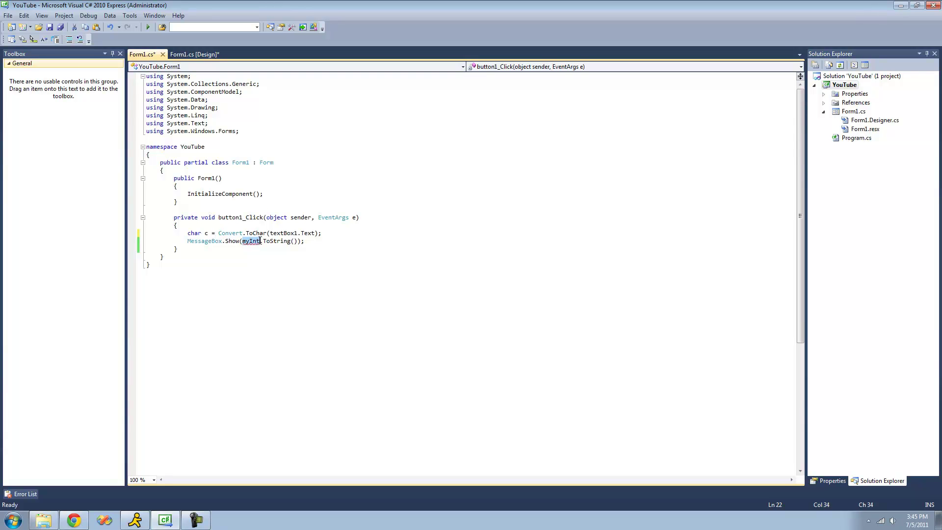
pyautogui.write('c')
pyautogui.click(221, 146)
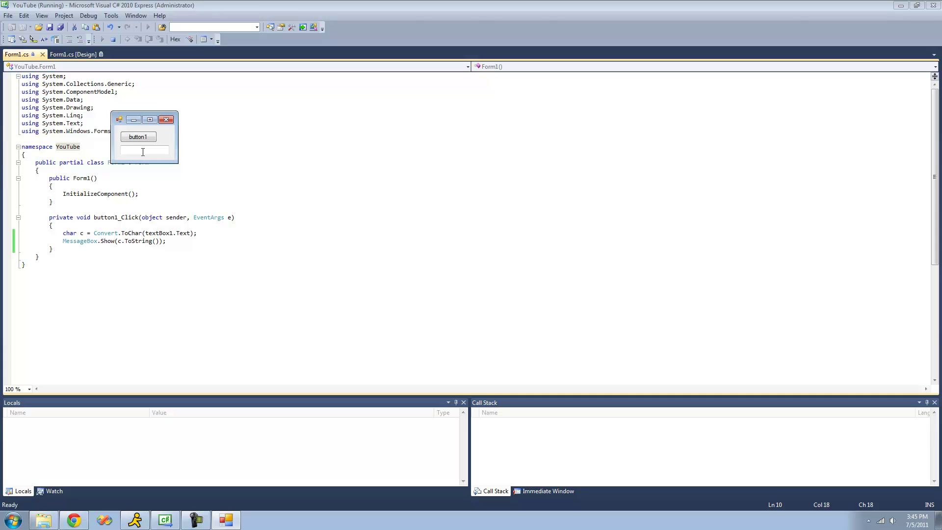
pyautogui.write('f')
# - Convert the letter f successfully, then try converting asdf
pyautogui.click(141, 137)
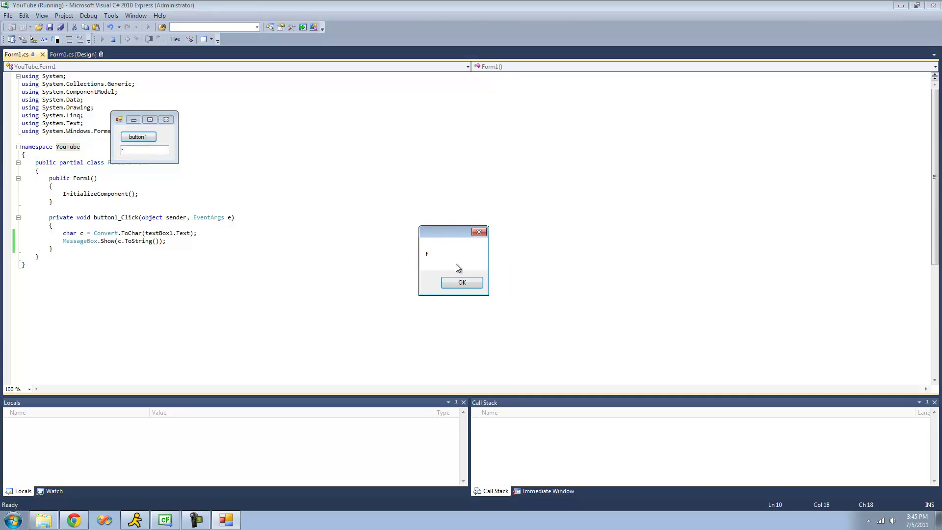
pyautogui.click(459, 285)
pyautogui.click(140, 150)
pyautogui.press('BackSpace')
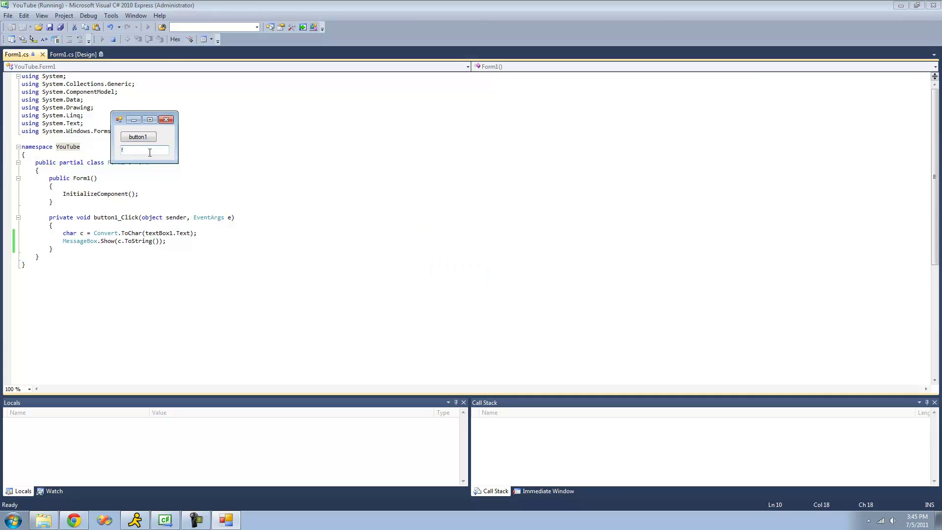
pyautogui.write('asdf')
pyautogui.click(134, 139)
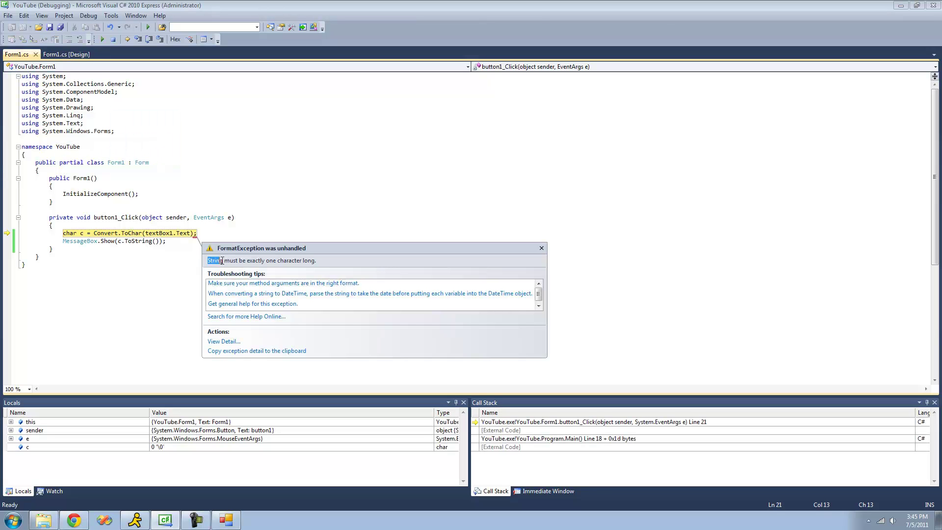
# - Review the one-character FormatException message and stop debugging with Shift+F5
pyautogui.moveTo(208, 260); pyautogui.dragTo(316, 262)
pyautogui.click(327, 258)
pyautogui.click(319, 225)
pyautogui.hotkey('shift', 'F5')
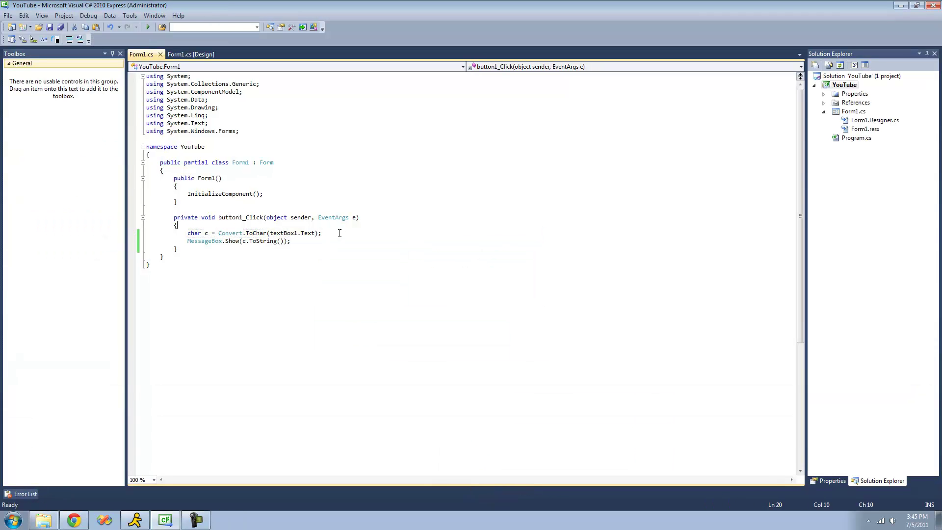
# - Replace the ToChar line with Convert.ToBoolean(textBox1.Text)
pyautogui.moveTo(340, 233); pyautogui.dragTo(187, 235)
pyautogui.write('c')
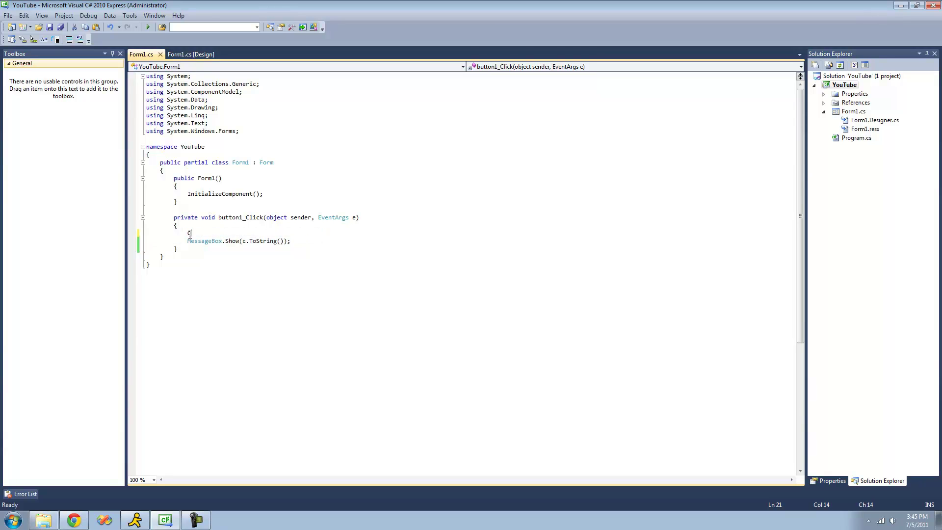
pyautogui.write('o')
pyautogui.write('.')
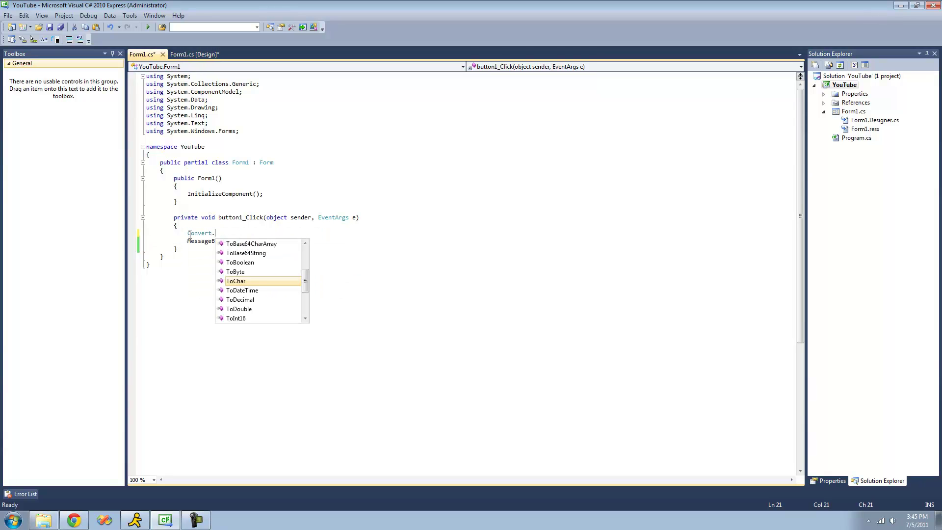
pyautogui.press('Up')
pyautogui.press('Up')
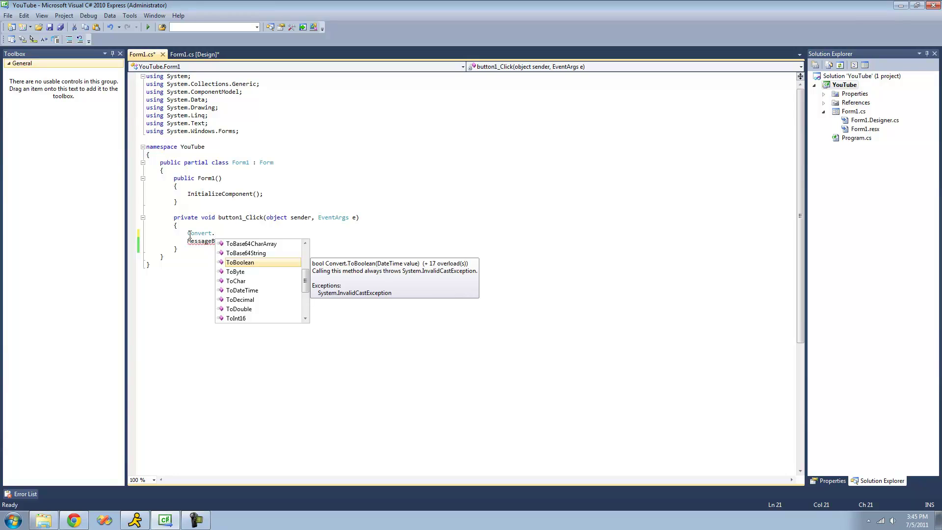
pyautogui.press('Tab')
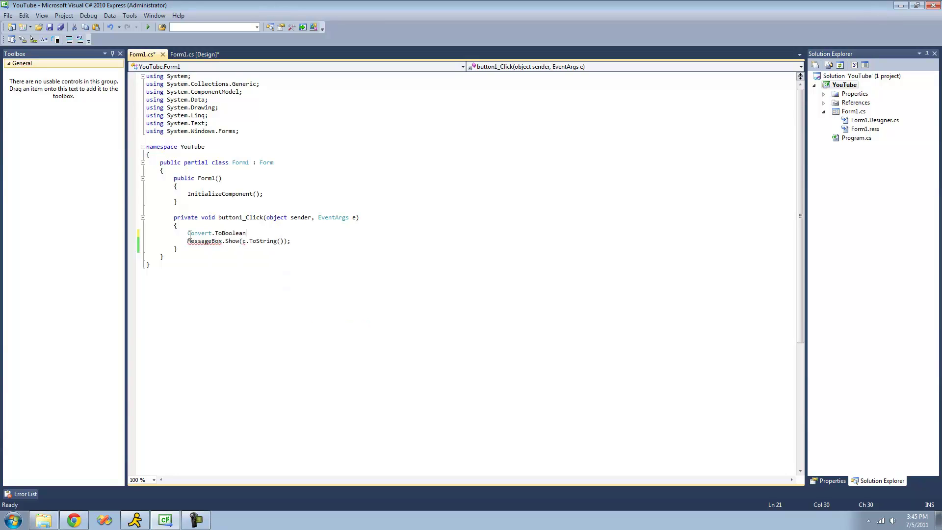
pyautogui.write('(')
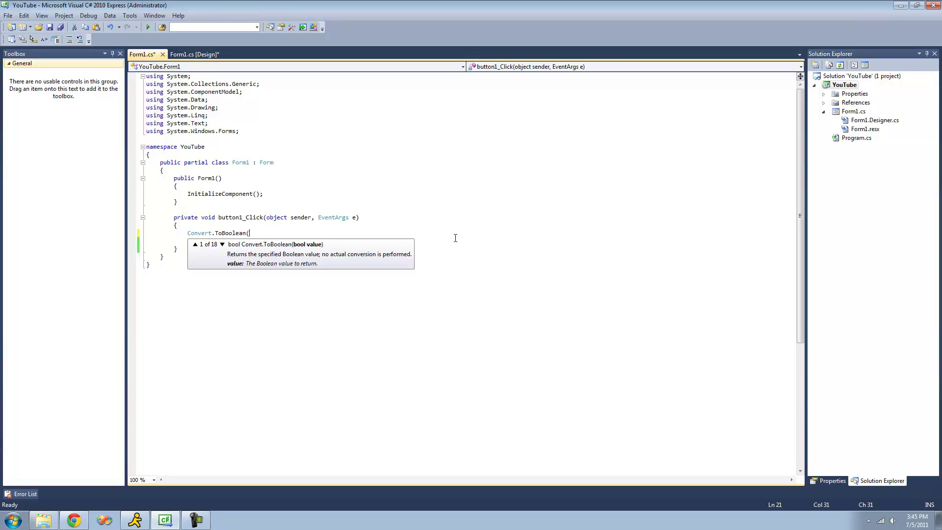
pyautogui.write('textBox1')
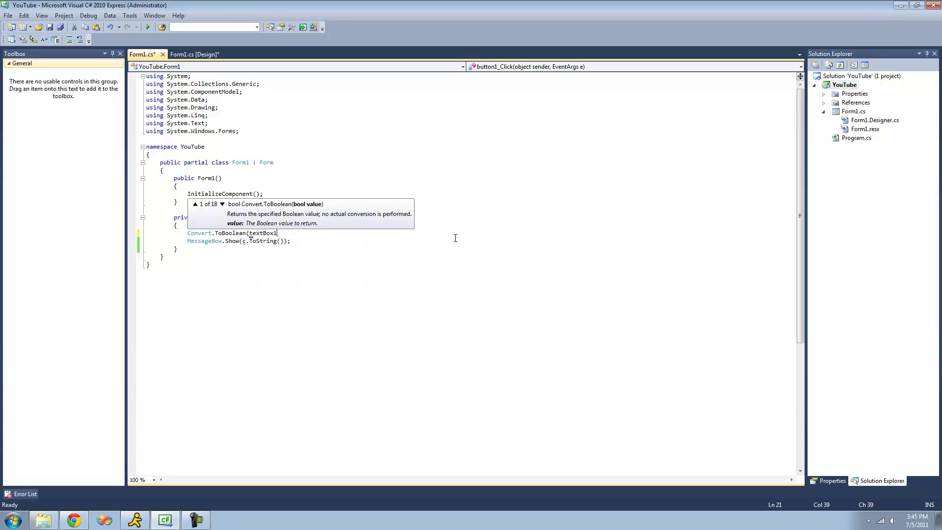
pyautogui.write('.')
pyautogui.press('BackSpace')
pyautogui.write('.Text);')
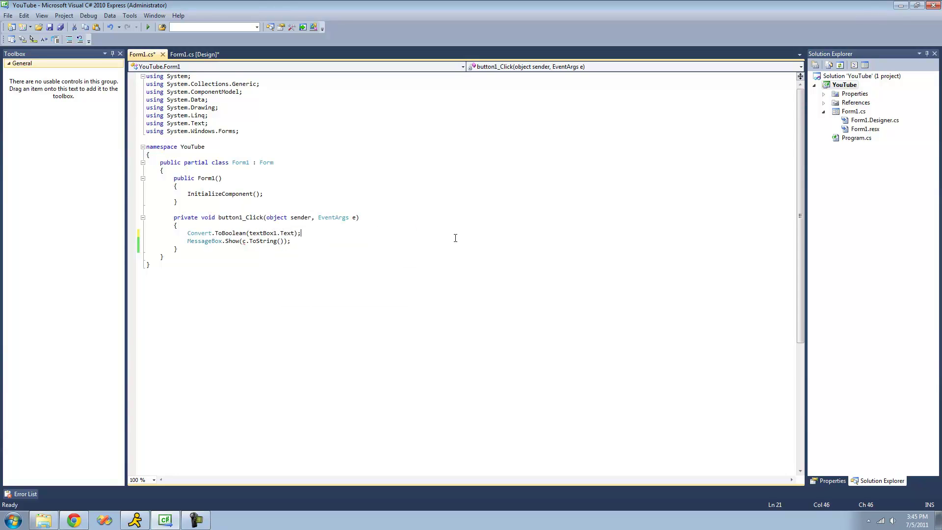
# - Declare the result as bool myBool, show myBool in the message box, and run
pyautogui.press('Home')
pyautogui.write('bool my')
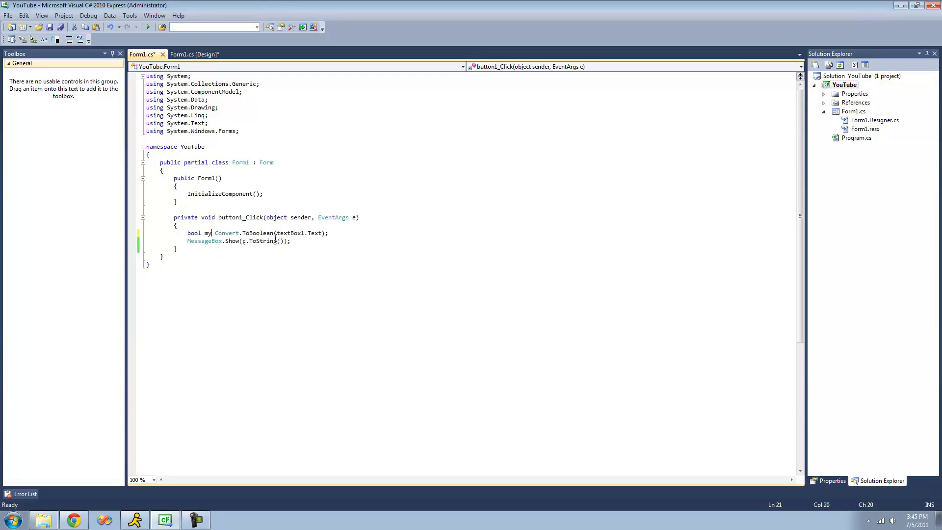
pyautogui.write('Bool =')
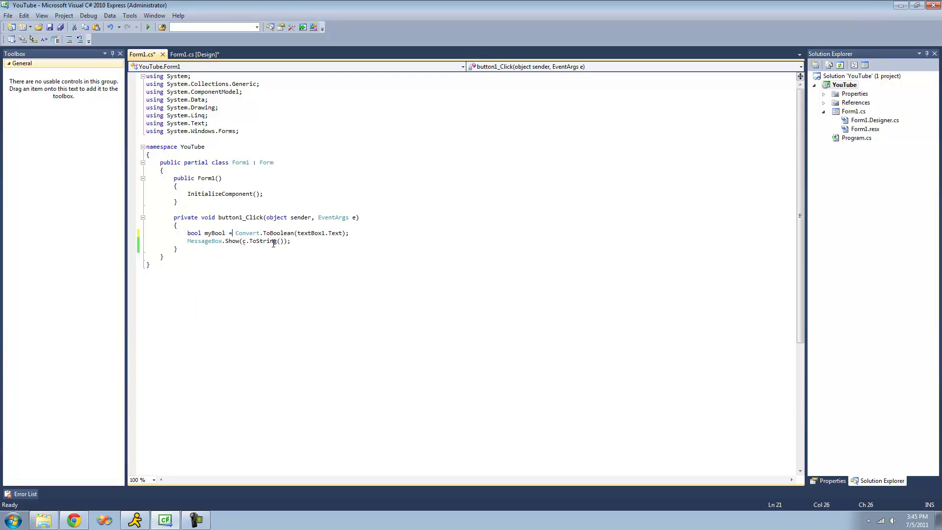
pyautogui.click(243, 240)
pyautogui.press('Delete')
pyautogui.write('myBo')
pyautogui.write('ol')
pyautogui.press('F5')
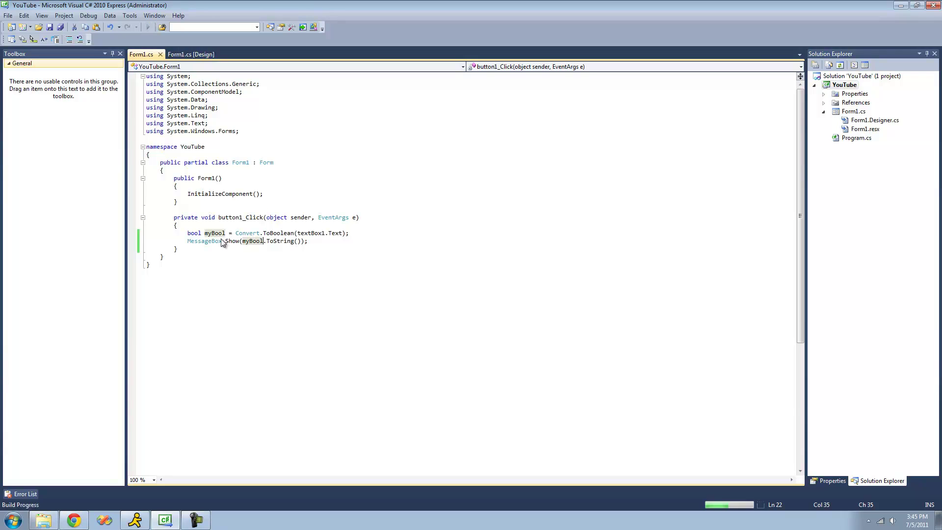
# - Convert True and then False, dismissing each result message
pyautogui.click(56, 63)
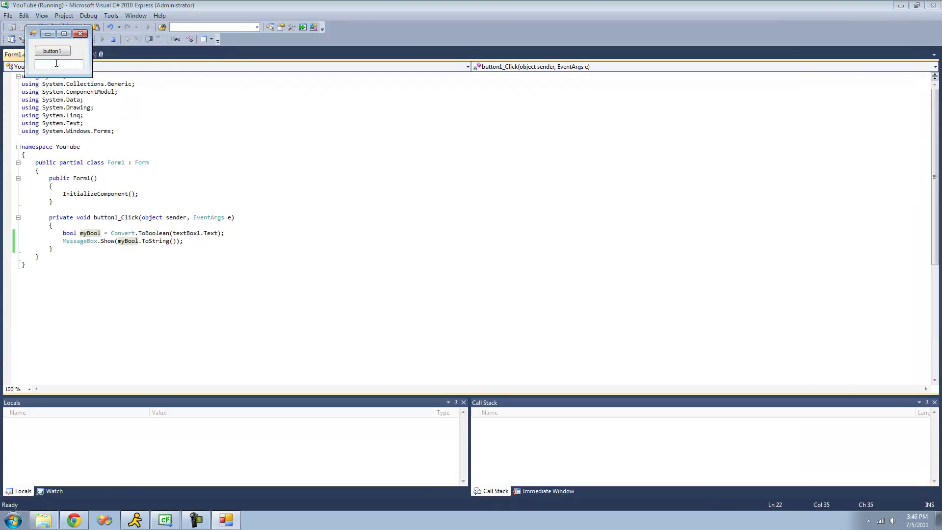
pyautogui.write('True')
pyautogui.click(57, 52)
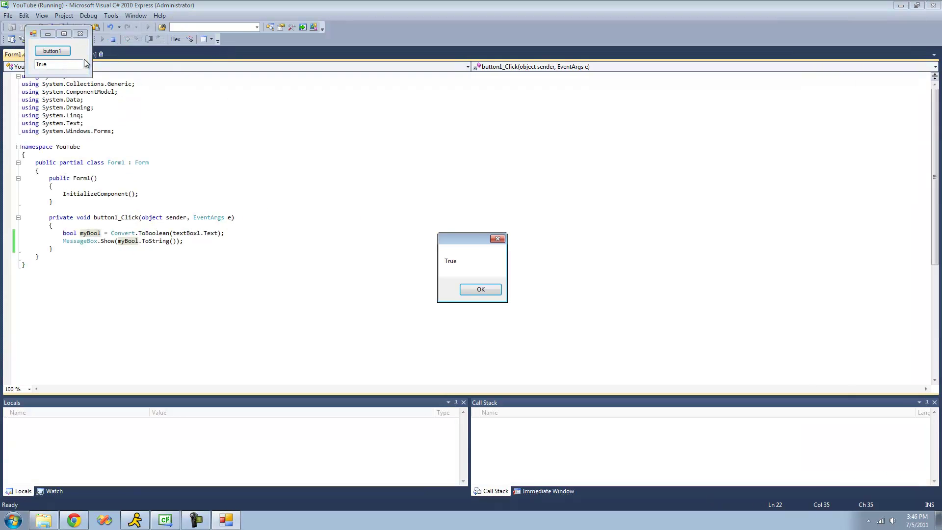
pyautogui.click(471, 290)
pyautogui.doubleClick(53, 64)
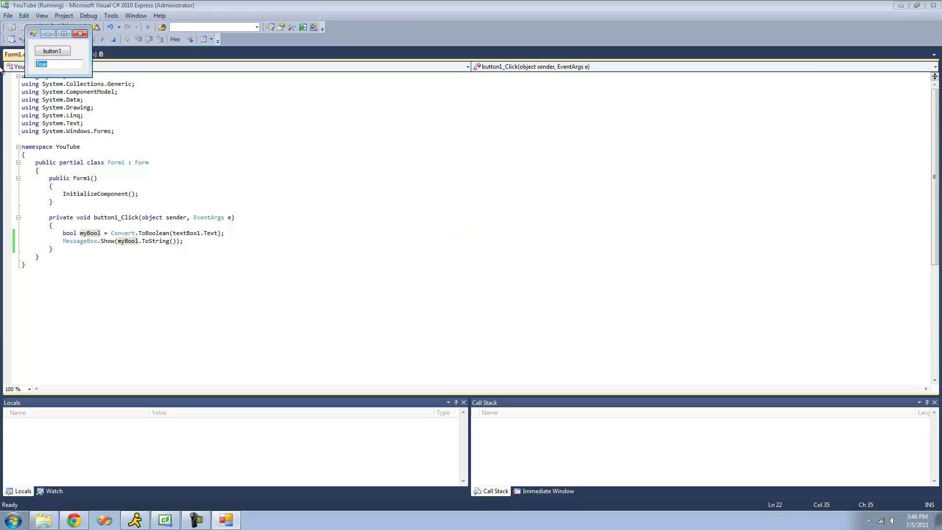
pyautogui.write('False')
pyautogui.click(55, 52)
pyautogui.click(469, 288)
# - Enter fsd to raise a FormatException, close the report, and stop debugging
pyautogui.doubleClick(43, 64)
pyautogui.write('fsd')
pyautogui.press('Return')
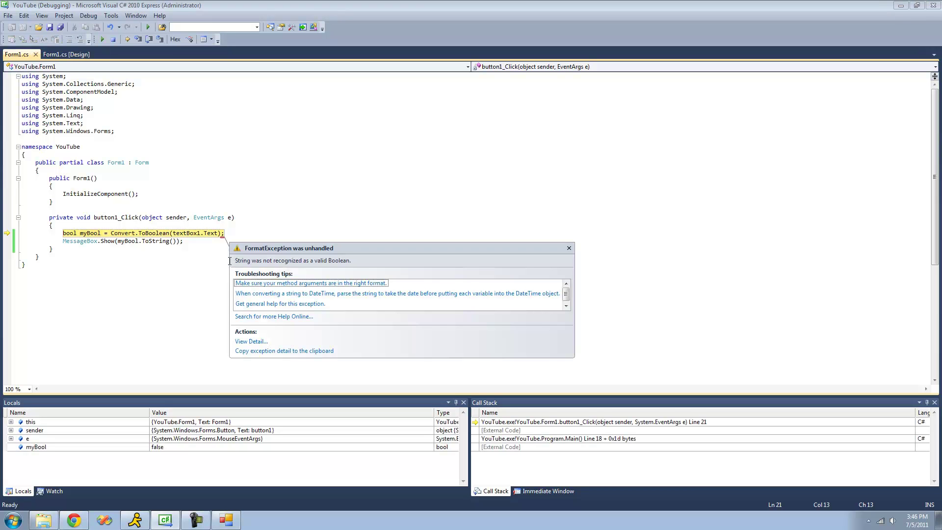
pyautogui.click(349, 228)
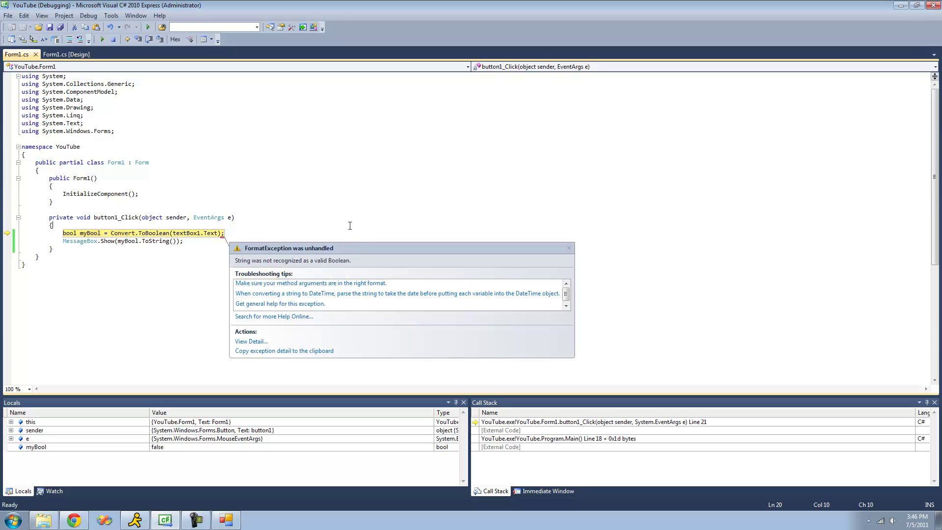
pyautogui.press('Return')
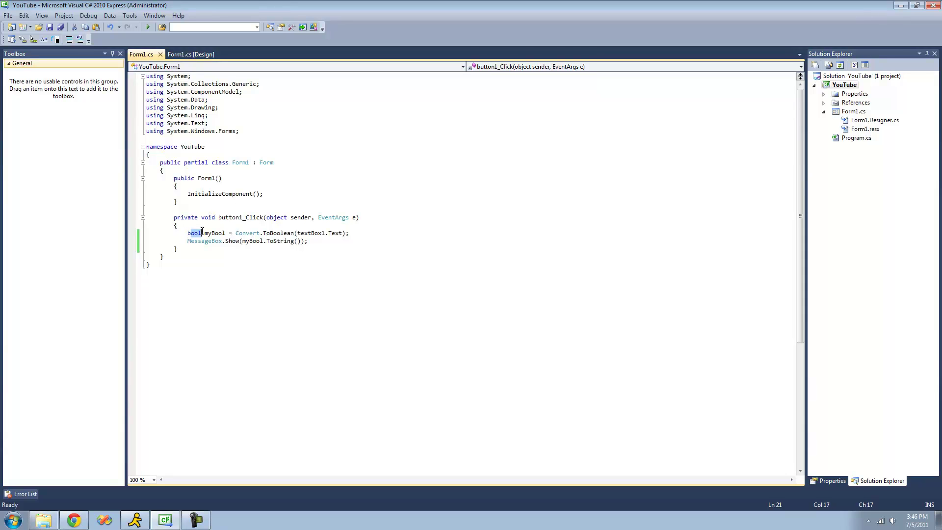
# - Wrap the Convert.ToBoolean and MessageBox lines in a try block
pyautogui.hotkey('shift', 'Up')
pyautogui.press('Return')
pyautogui.write('try')
pyautogui.press('Return')
pyautogui.press('Return')
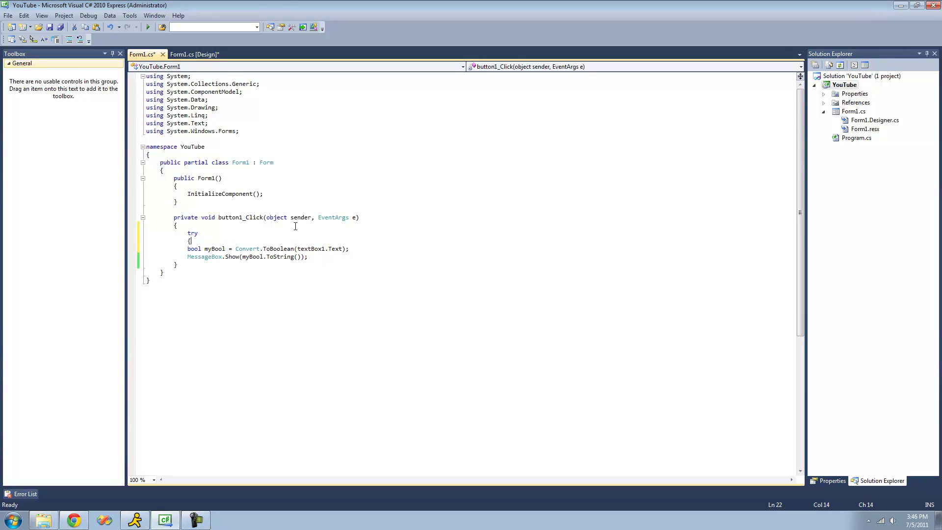
pyautogui.click(337, 257)
pyautogui.press('Return')
pyautogui.write('}')
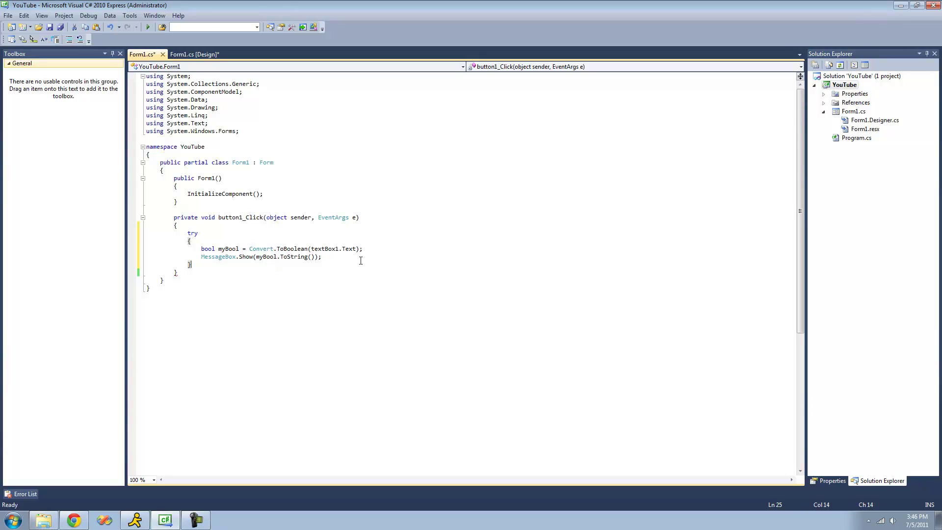
# - Add a catch showing "The conversion failed." via the mbox snippet, then run with F5
pyautogui.press('Return')
pyautogui.write('ca')
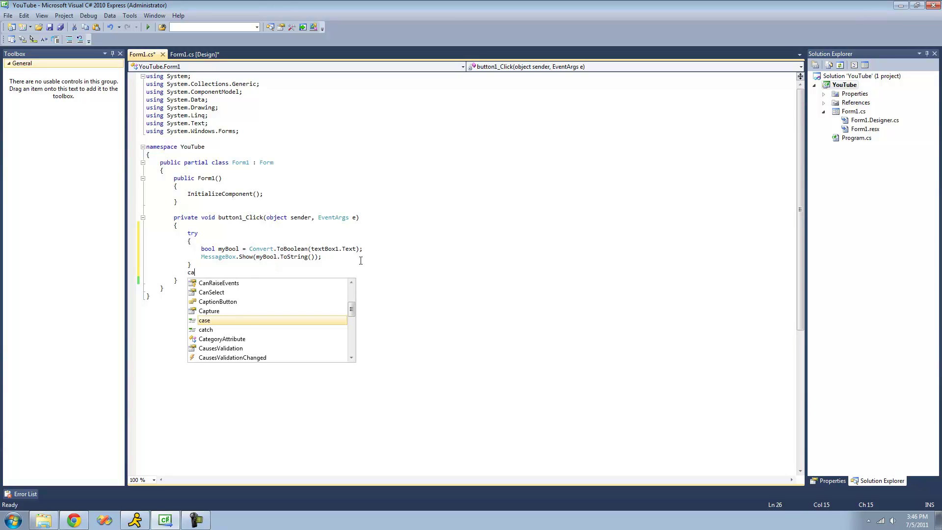
pyautogui.press('Down')
pyautogui.press('Tab')
pyautogui.write('{')
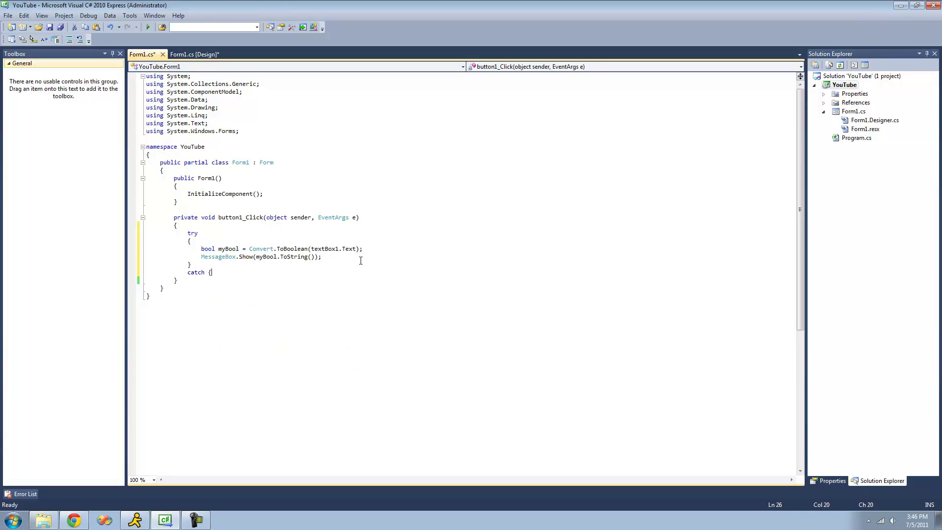
pyautogui.write(' }')
pyautogui.press('Left')
pyautogui.press('Left')
pyautogui.write('M')
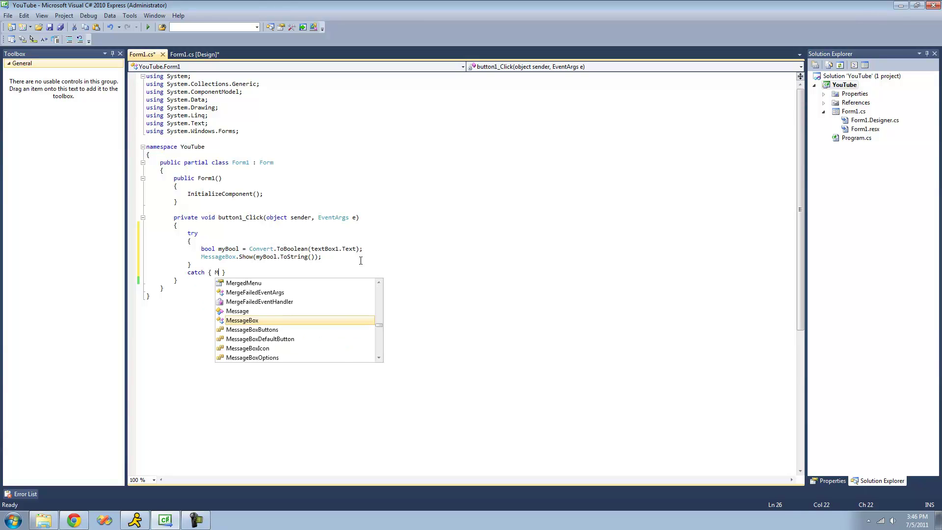
pyautogui.write('b')
pyautogui.press('Tab')
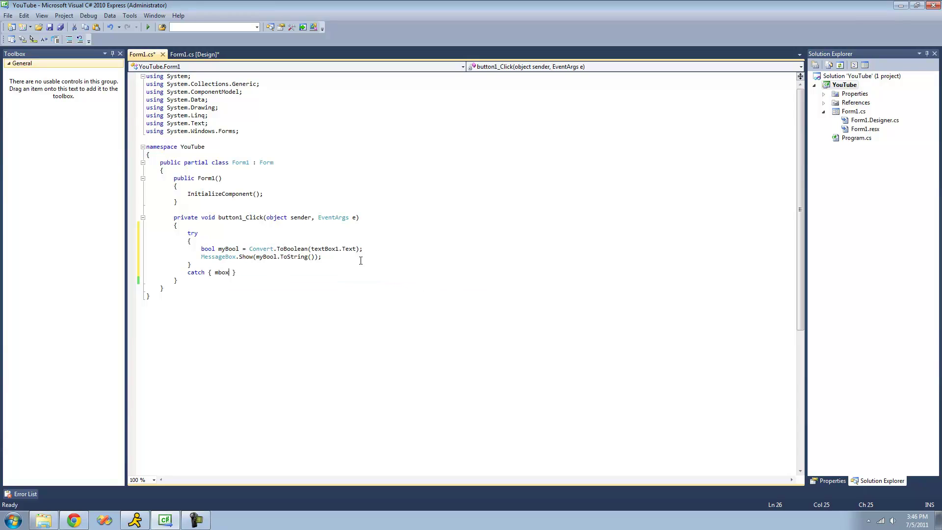
pyautogui.press('Tab')
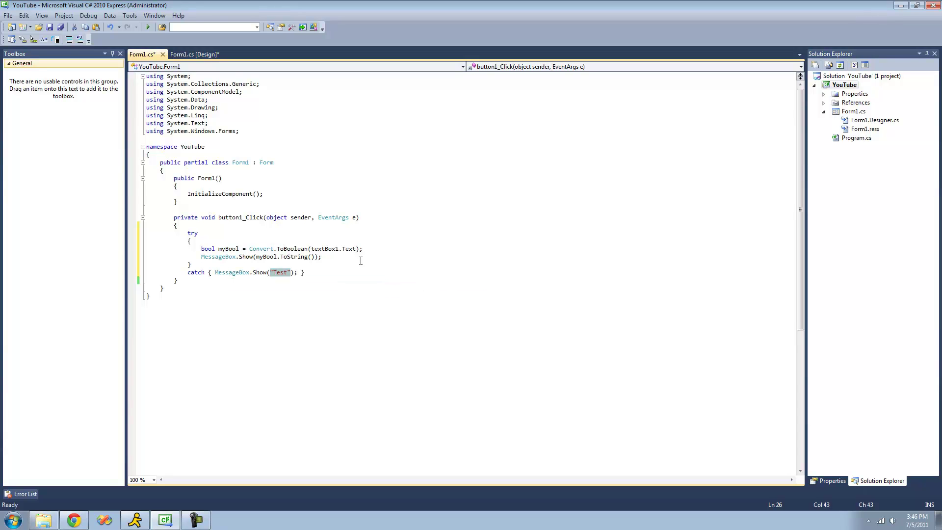
pyautogui.press('BackSpace')
pyautogui.write('The ')
pyautogui.write('conversion fa')
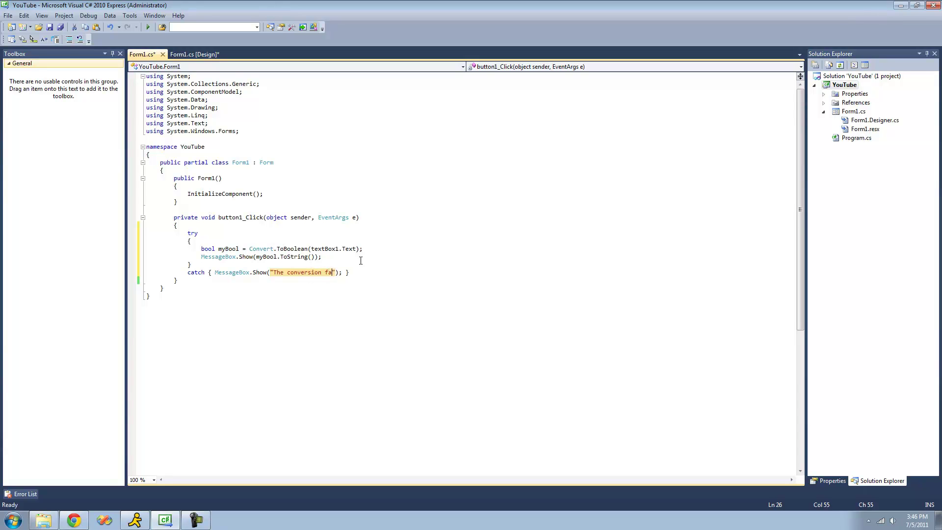
pyautogui.write('iled.')
pyautogui.press('F5')
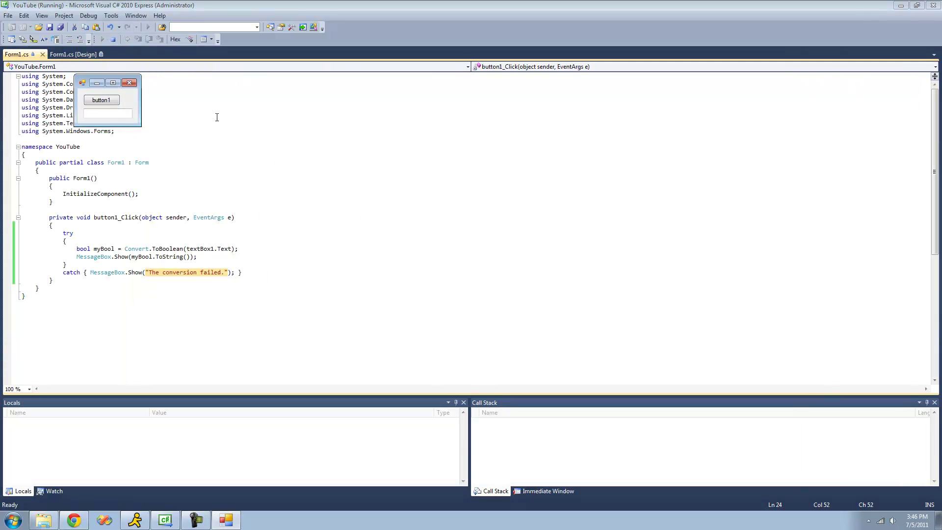
pyautogui.write('True')
# - Test button1 with True and with zsdgffd, dismiss both messages, then close Form1
pyautogui.click(101, 99)
pyautogui.click(471, 288)
pyautogui.press('Tab')
pyautogui.write('zsdgffd')
pyautogui.press('Tab')
pyautogui.press('Return')
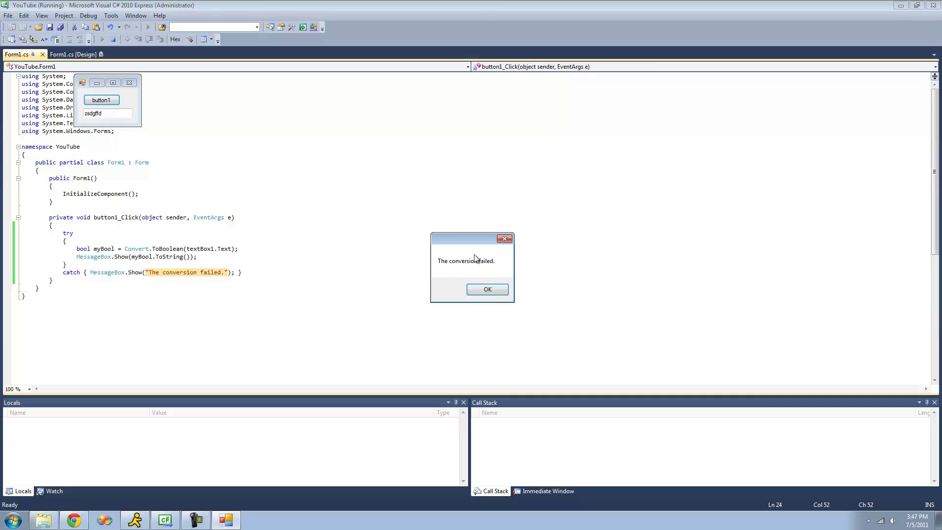
pyautogui.click(446, 267)
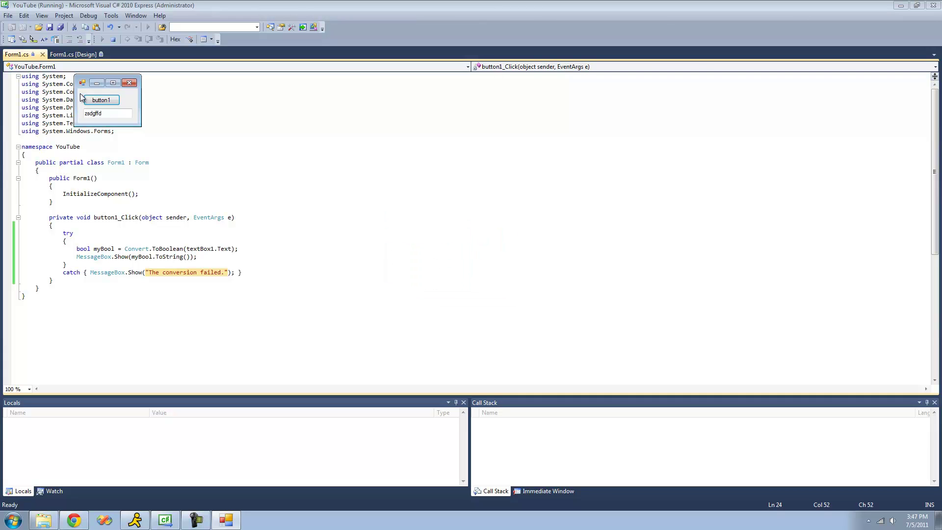
pyautogui.moveTo(79, 84)
pyautogui.mouseDown()
pyautogui.moveTo(42, 68)
pyautogui.moveTo(344, 196)
pyautogui.mouseUp()
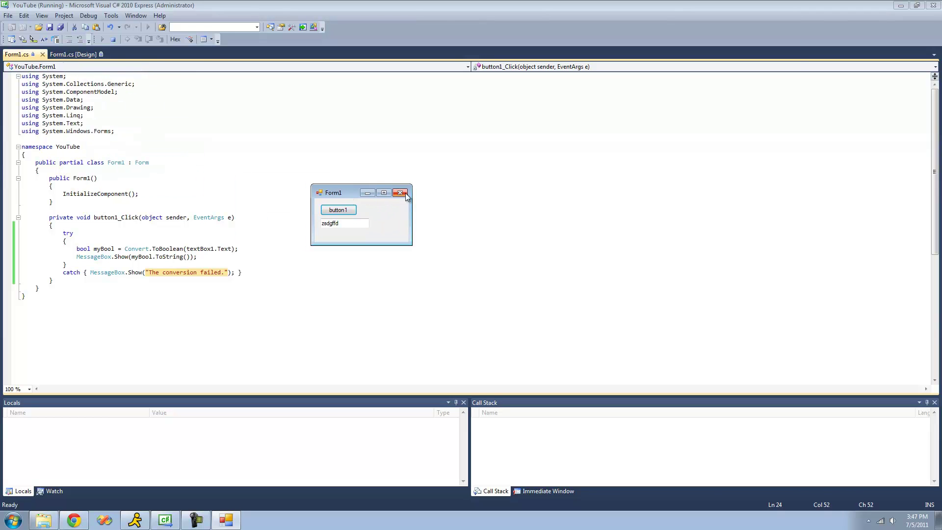
pyautogui.click(404, 189)
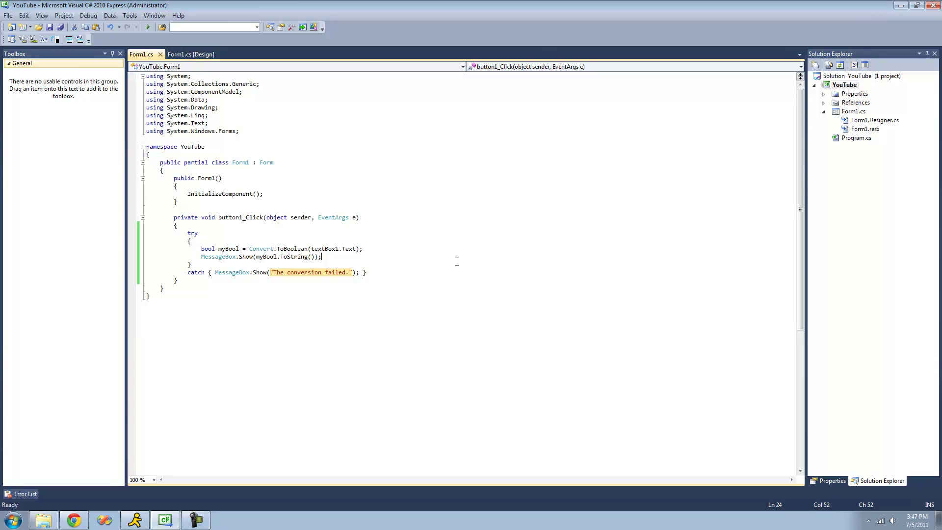
pyautogui.click(376, 245)
pyautogui.press('Return')
pyautogui.write('Convert.')
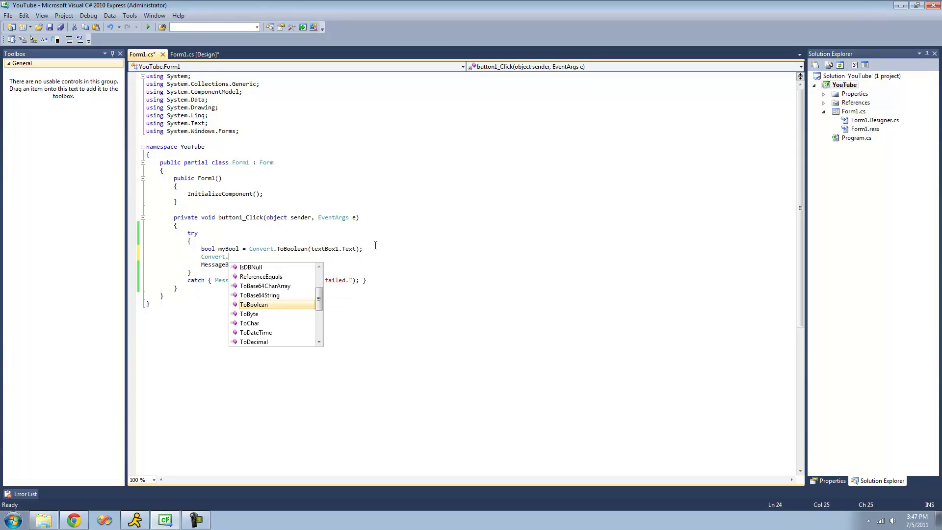
pyautogui.press('Up')
pyautogui.press('Up')
pyautogui.press('Up')
pyautogui.press('Down')
pyautogui.press('Down')
pyautogui.press('Down')
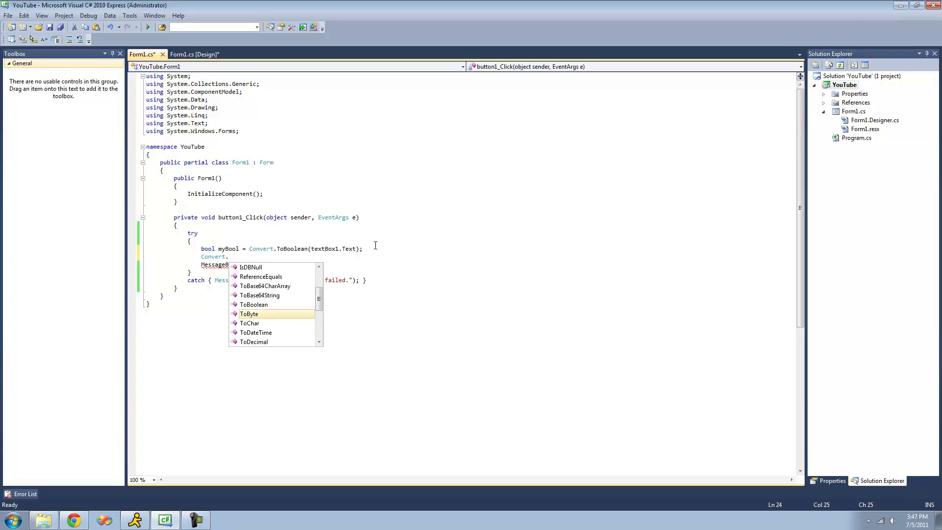
pyautogui.press('Down')
pyautogui.press('Down')
pyautogui.press('Down')
pyautogui.press('Down')
pyautogui.press('Down')
pyautogui.press('Down')
pyautogui.press('Down')
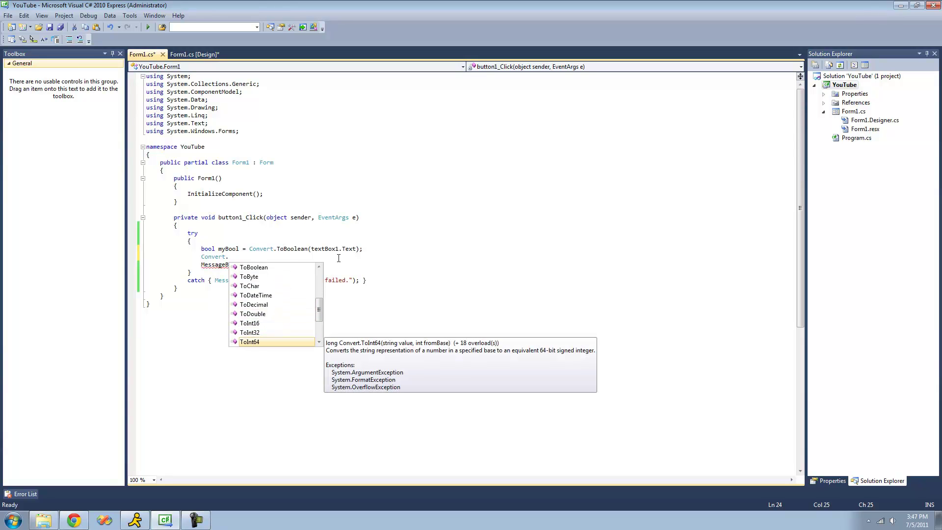
pyautogui.moveTo(339, 258); pyautogui.dragTo(146, 256)
pyautogui.press('BackSpace')
pyautogui.press('BackSpace')
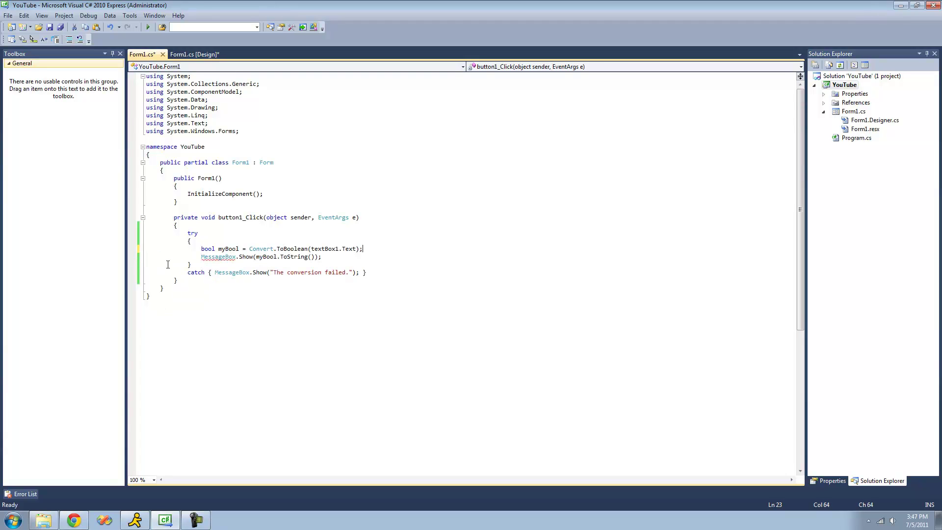